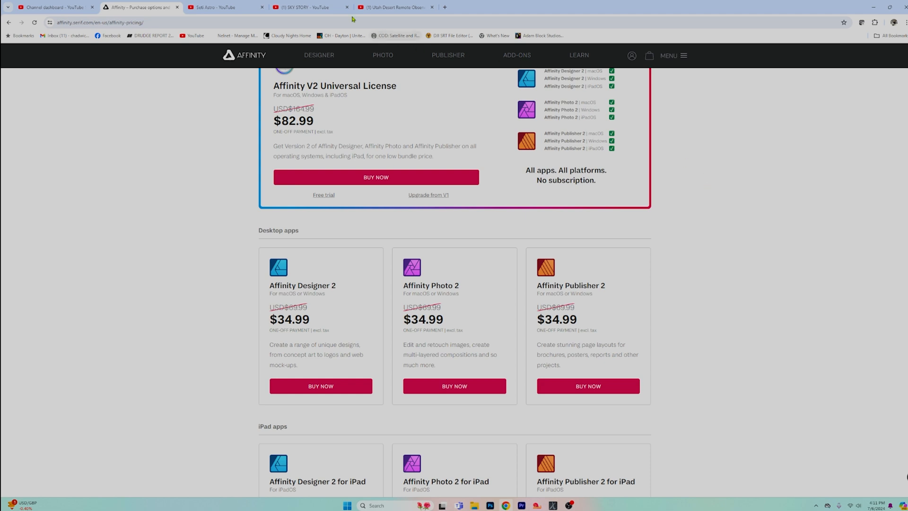
- Switch the browser from the Affinity pricing page to the SKY STORY YouTube channel
{"action": "left_click", "coordinate": [315, 8]}
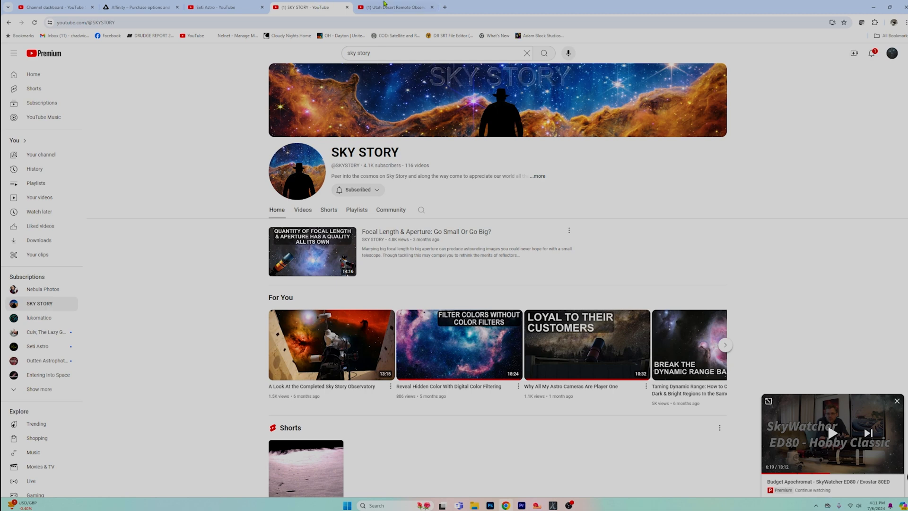
- Bring up the Utah Desert Remote Observatories channel tab before moving to Affinity Photo
{"action": "left_click", "coordinate": [398, 7]}
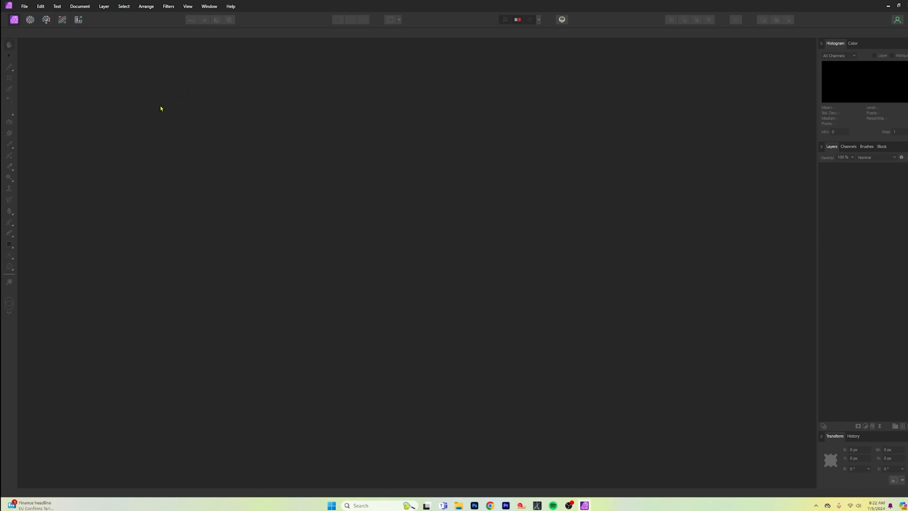
- Open starless_aftergrax from the File menu and start bringing in the starmask_aftergrax image
{"action": "left_click", "coordinate": [29, 6]}
{"action": "left_click", "coordinate": [71, 92]}
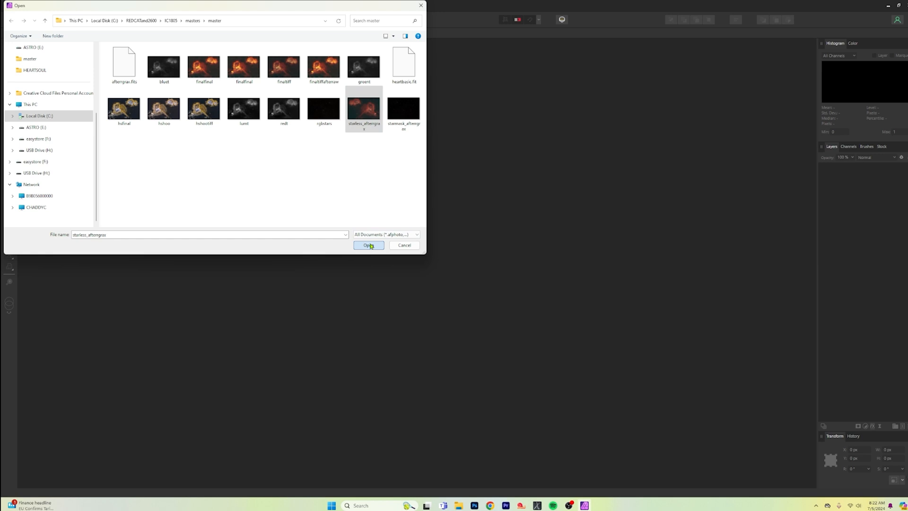
{"action": "left_click", "coordinate": [369, 245]}
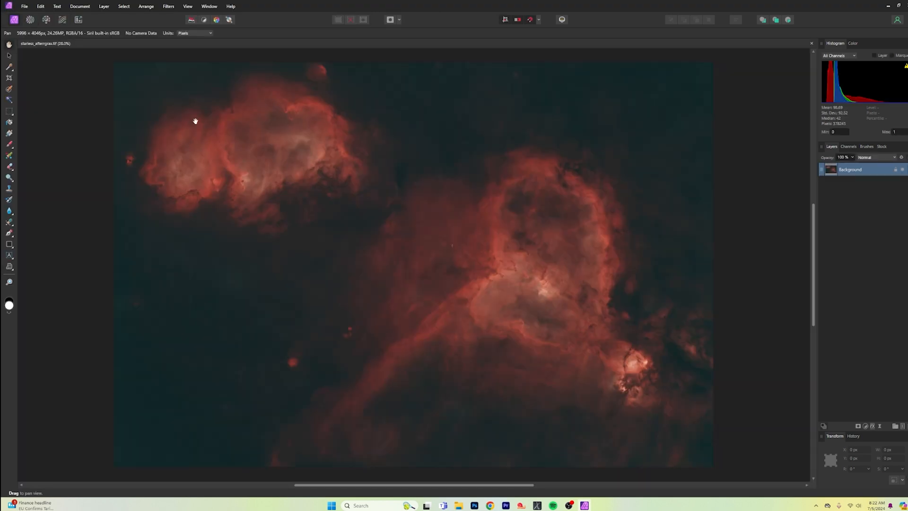
{"action": "left_click", "coordinate": [23, 5]}
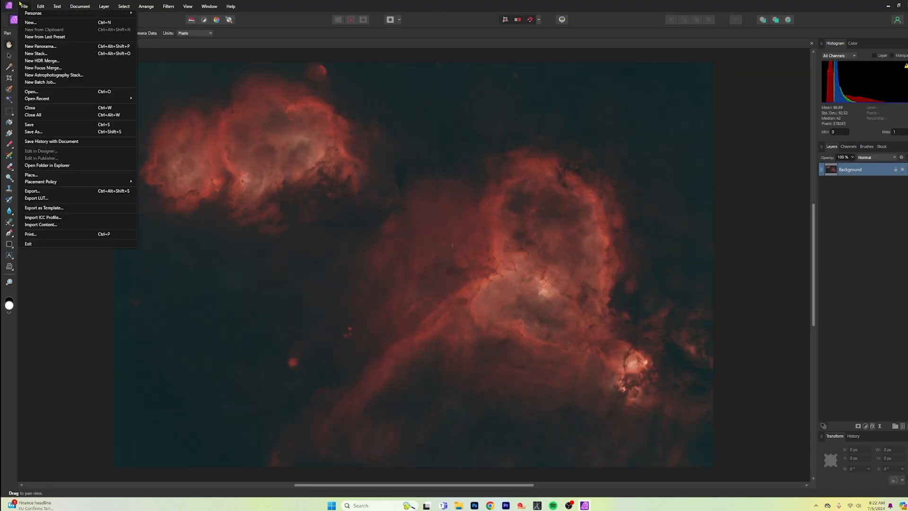
{"action": "left_click", "coordinate": [46, 93]}
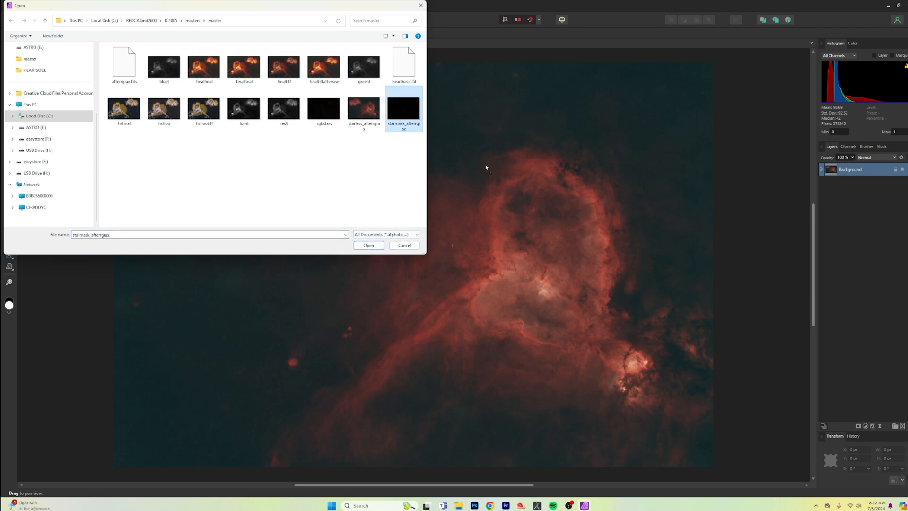
- With the Move Tool, drag the starmask layer until it sits at X 0 px, Y 0 px over the nebula
{"action": "left_click", "coordinate": [408, 246]}
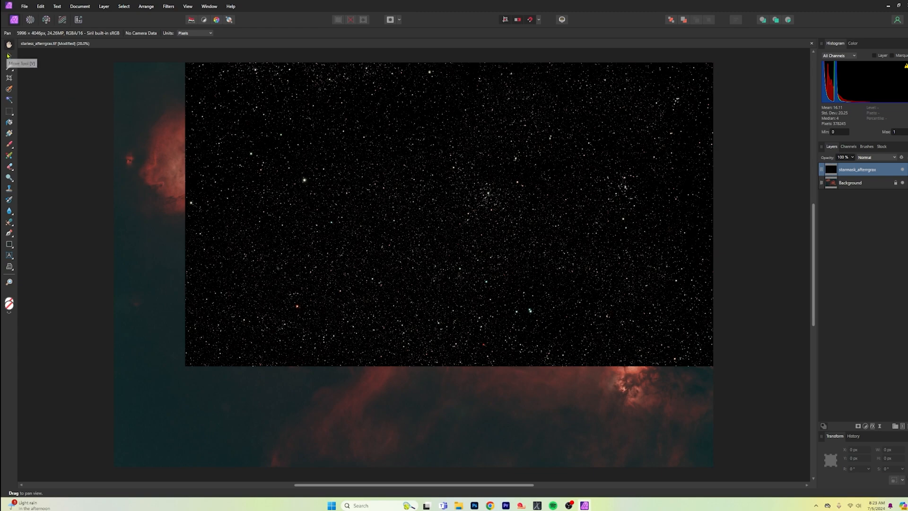
{"action": "left_click", "coordinate": [9, 55]}
{"action": "mouse_move", "coordinate": [310, 160]}
{"action": "left_mouse_down"}
{"action": "mouse_move", "coordinate": [328, 234]}
{"action": "mouse_move", "coordinate": [297, 227]}
{"action": "mouse_move", "coordinate": [290, 240]}
{"action": "left_mouse_up"}
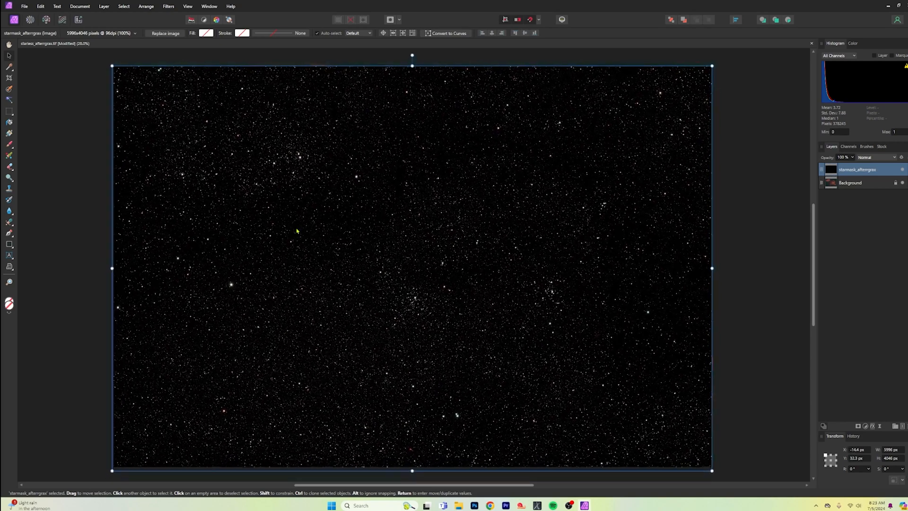
{"action": "left_click_drag", "start_coordinate": [298, 230], "coordinate": [285, 231]}
{"action": "scroll", "coordinate": [739, 296], "scroll_direction": "up", "scroll_amount": 2, "text": "ctrl"}
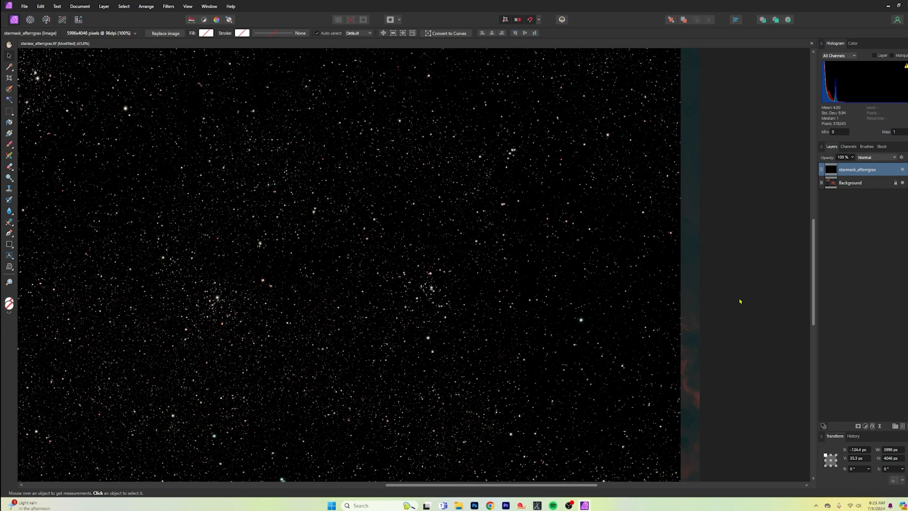
{"action": "scroll", "coordinate": [622, 183], "scroll_direction": "up", "scroll_amount": 2}
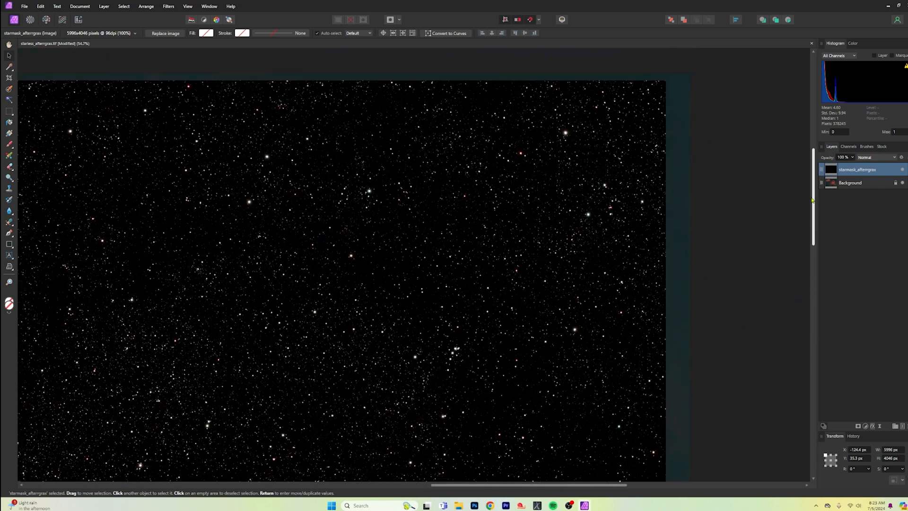
{"action": "scroll", "coordinate": [622, 183], "scroll_direction": "up", "scroll_amount": 2}
{"action": "left_click_drag", "start_coordinate": [589, 198], "coordinate": [614, 189]}
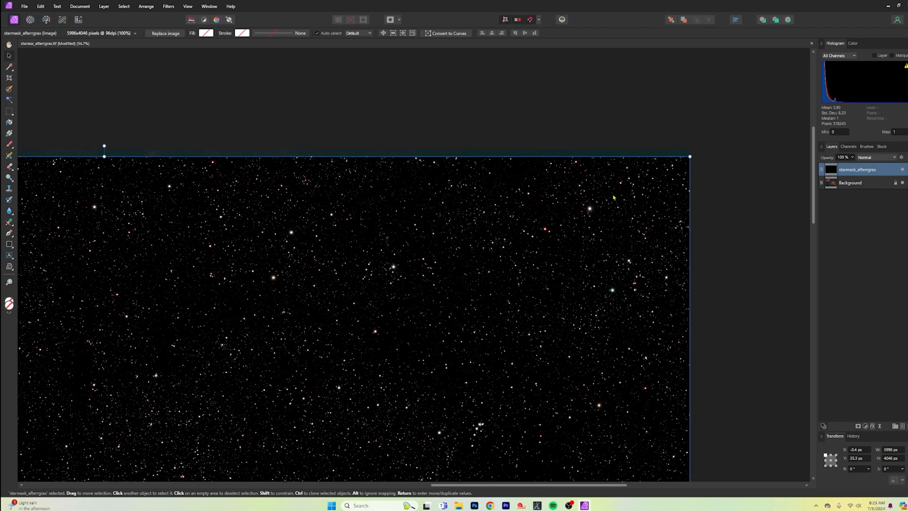
{"action": "left_click_drag", "start_coordinate": [614, 190], "coordinate": [614, 190]}
{"action": "scroll", "coordinate": [674, 123], "scroll_direction": "up", "scroll_amount": 2}
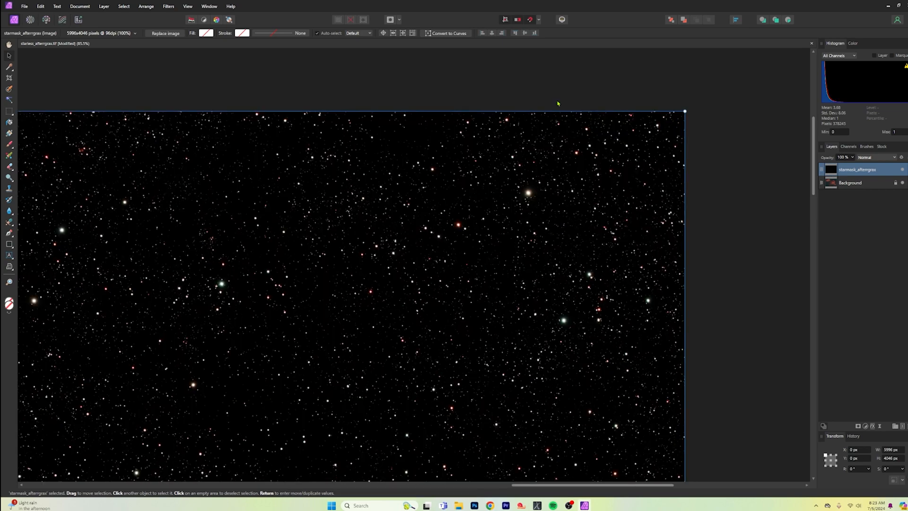
{"action": "scroll", "coordinate": [372, 155], "scroll_direction": "down", "scroll_amount": 4}
{"action": "scroll", "coordinate": [372, 155], "scroll_direction": "down", "scroll_amount": 2}
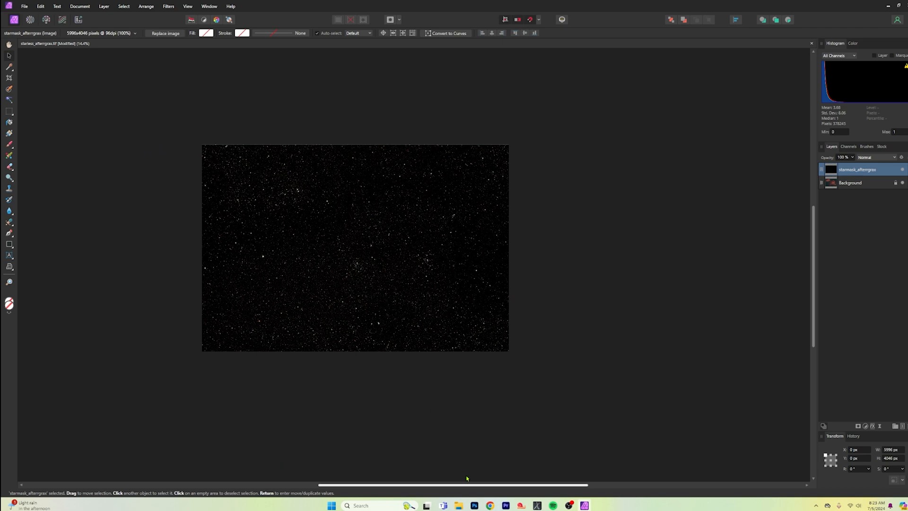
{"action": "left_click_drag", "start_coordinate": [520, 485], "coordinate": [405, 484]}
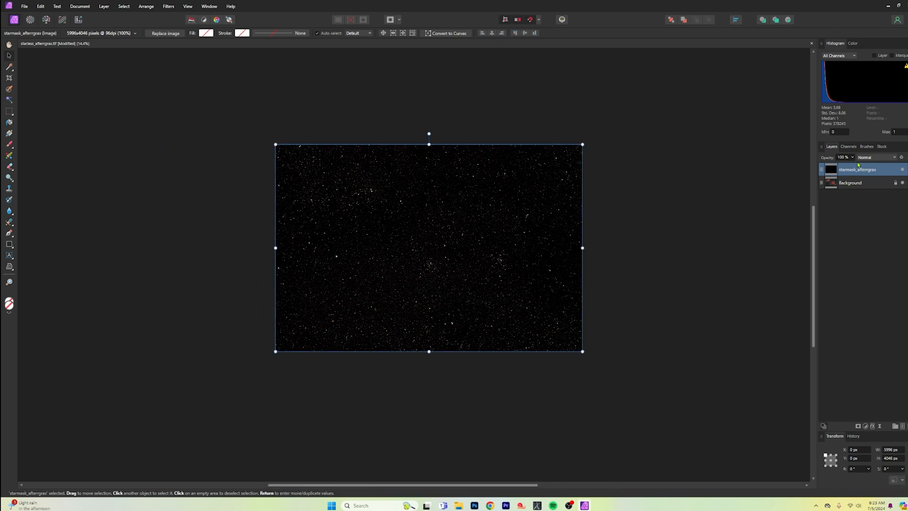
- Check the starmask layer's visibility and set its blend mode to Screen, then deselect it
{"action": "left_click", "coordinate": [905, 170]}
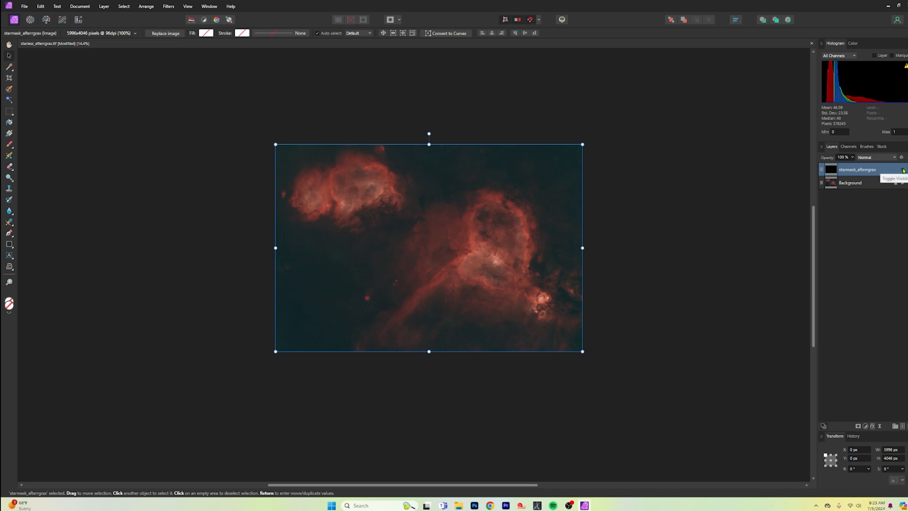
{"action": "left_click", "coordinate": [904, 170]}
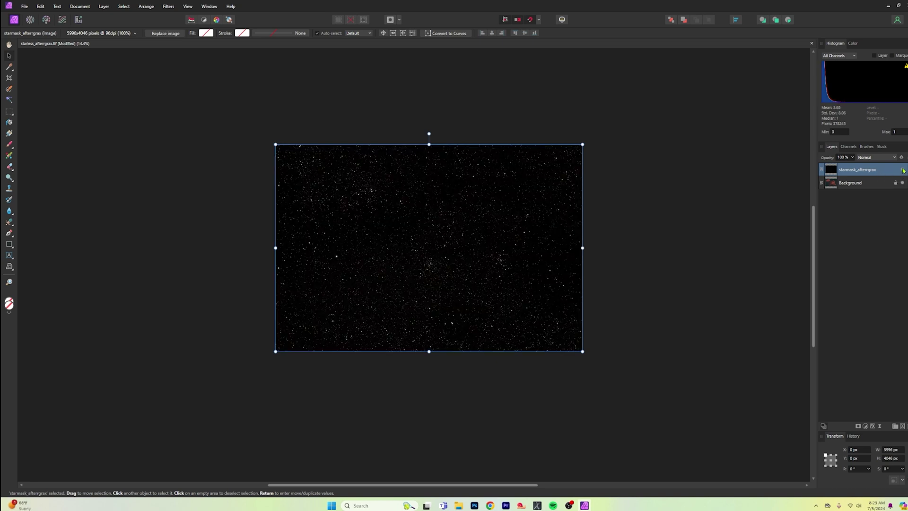
{"action": "left_click", "coordinate": [879, 157]}
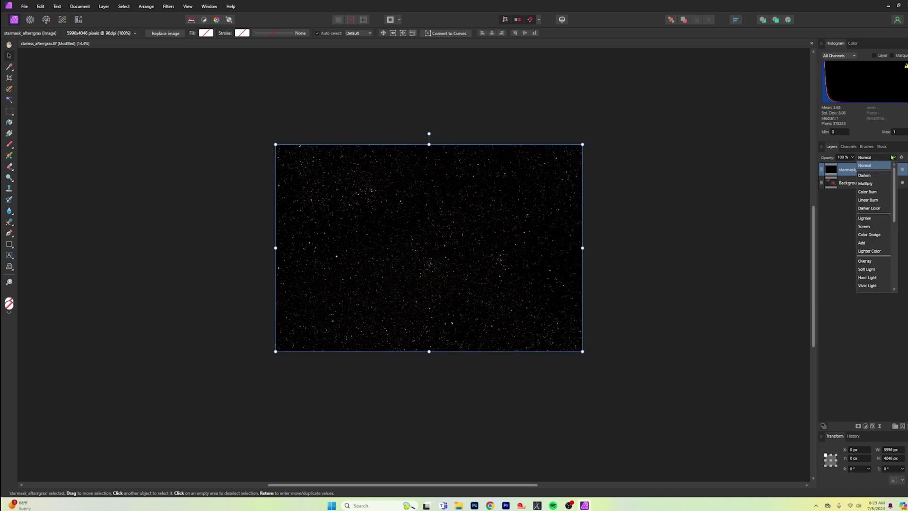
{"action": "left_click", "coordinate": [873, 226]}
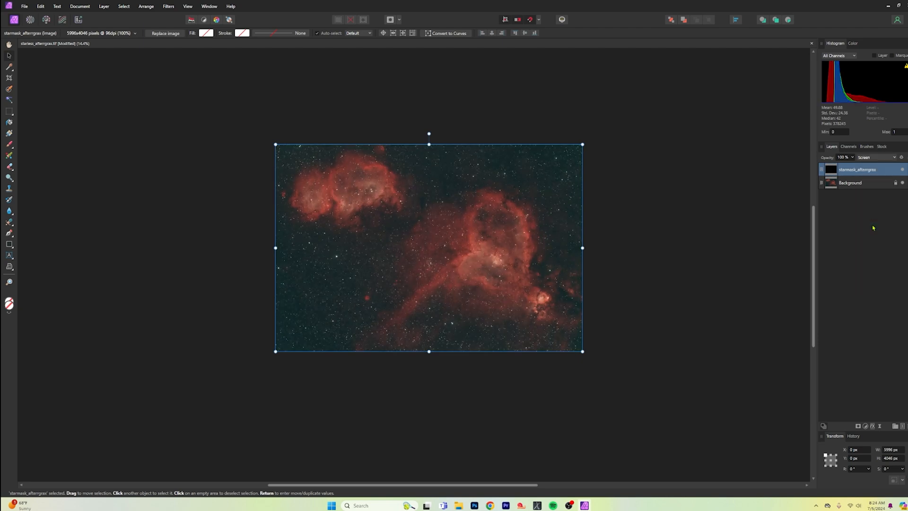
{"action": "left_click", "coordinate": [697, 242]}
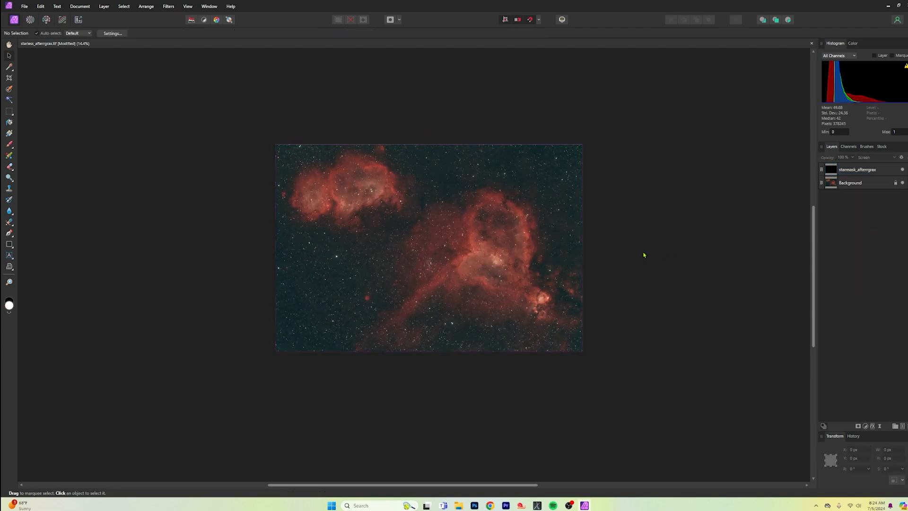
{"action": "scroll", "coordinate": [643, 254], "scroll_direction": "up", "scroll_amount": 2}
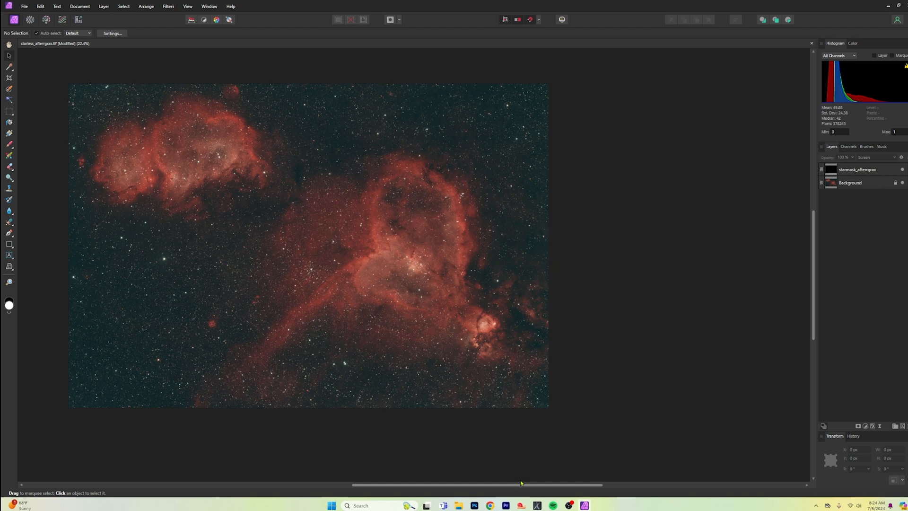
{"action": "left_click_drag", "start_coordinate": [522, 483], "coordinate": [460, 482]}
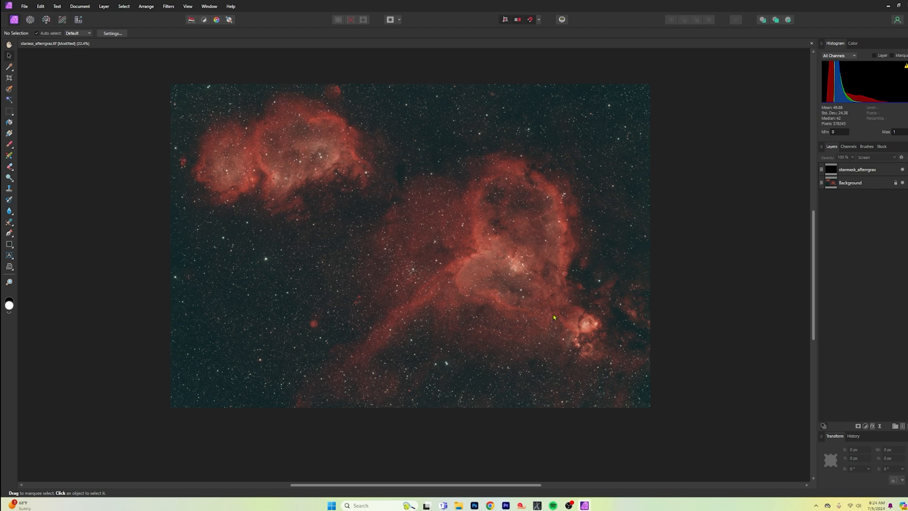
- Hide the starmask layer and duplicate the starless Background layer
{"action": "left_click", "coordinate": [902, 170]}
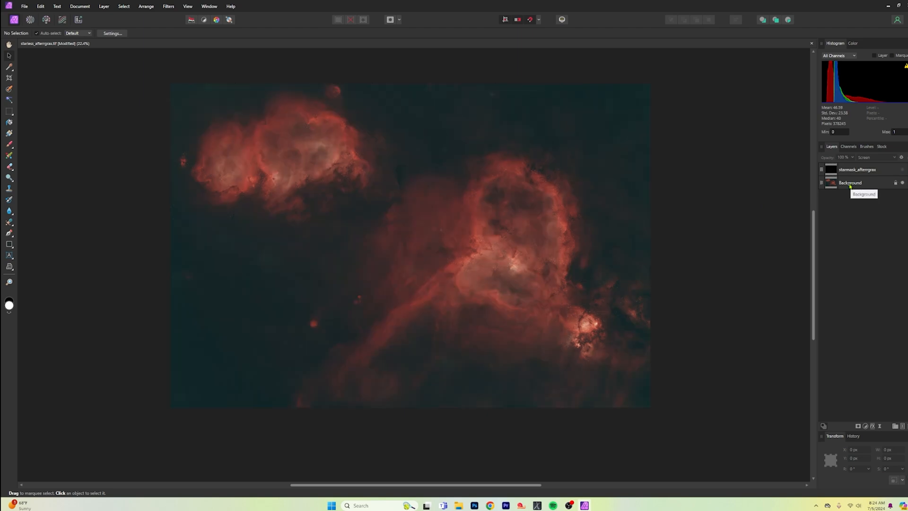
{"action": "left_click", "coordinate": [851, 184]}
{"action": "right_click", "coordinate": [852, 184]}
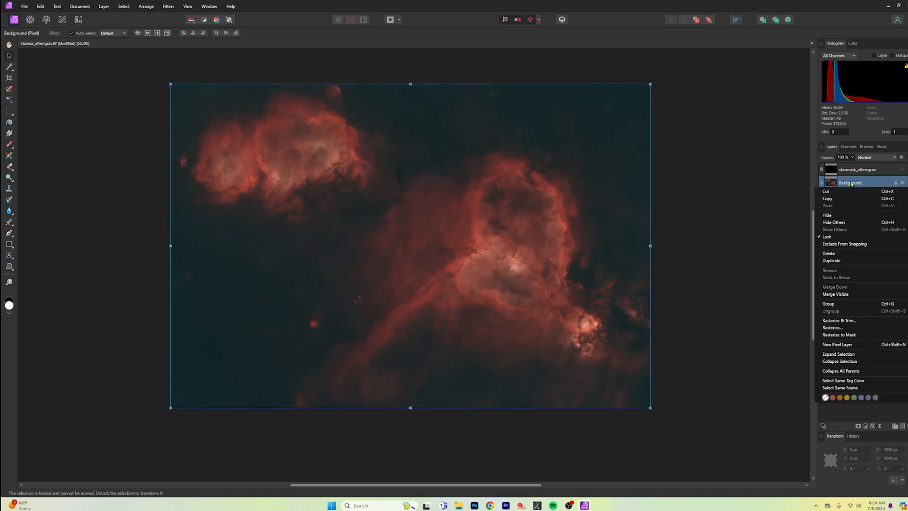
{"action": "left_click", "coordinate": [853, 261]}
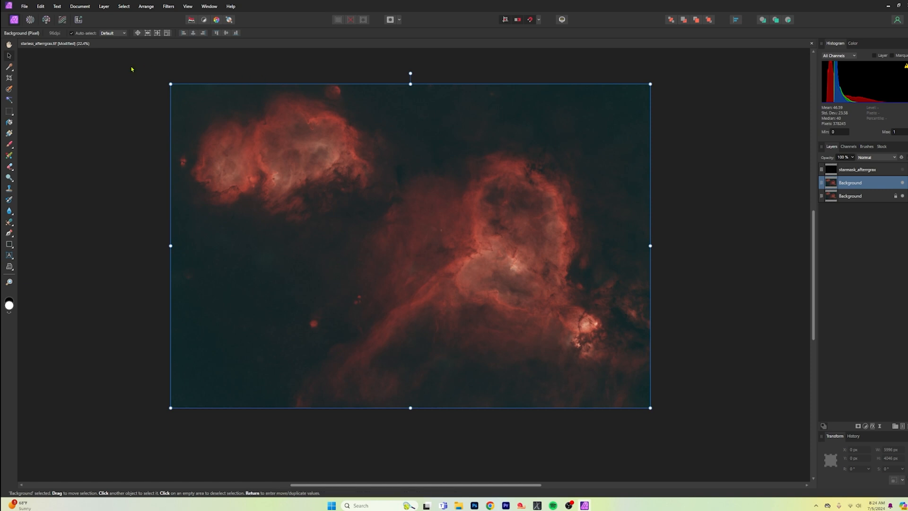
- In the Develop persona's Basic panel, raise the nebula's exposure and settle contrast at 8%
{"action": "left_click", "coordinate": [47, 20]}
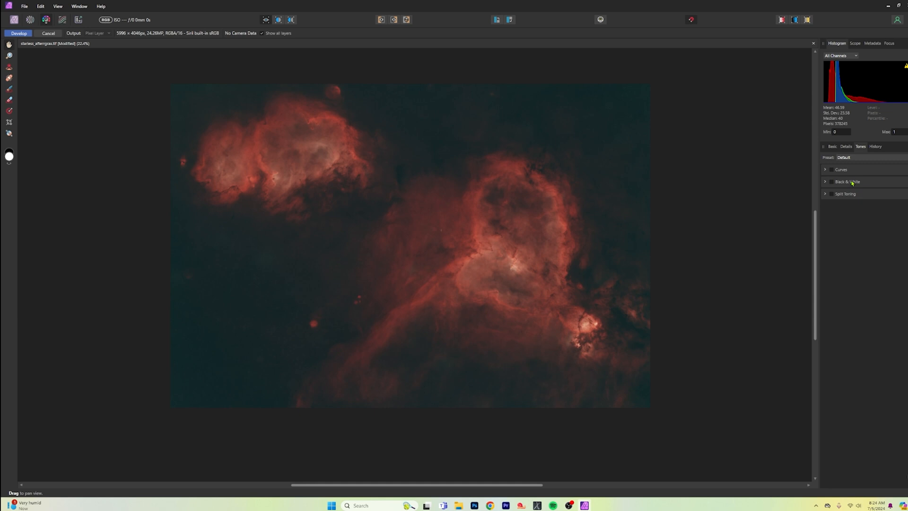
{"action": "left_click", "coordinate": [833, 147]}
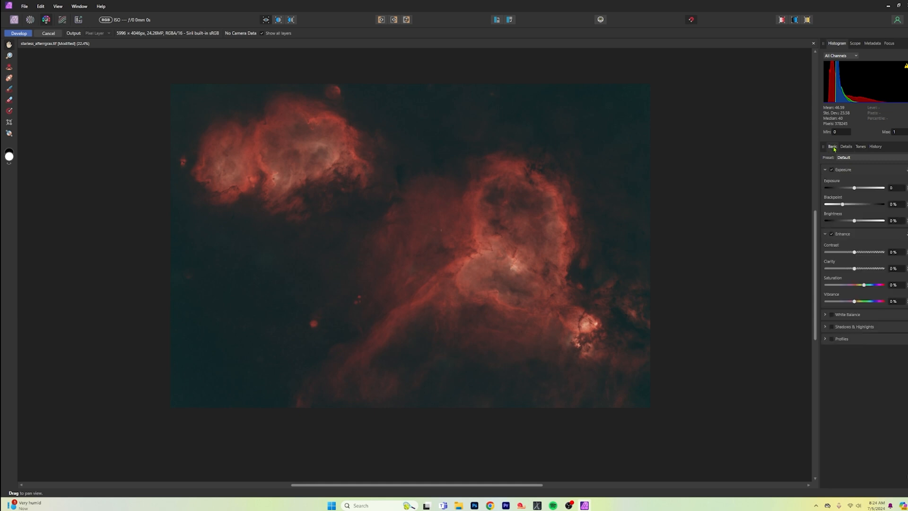
{"action": "left_click", "coordinate": [846, 146]}
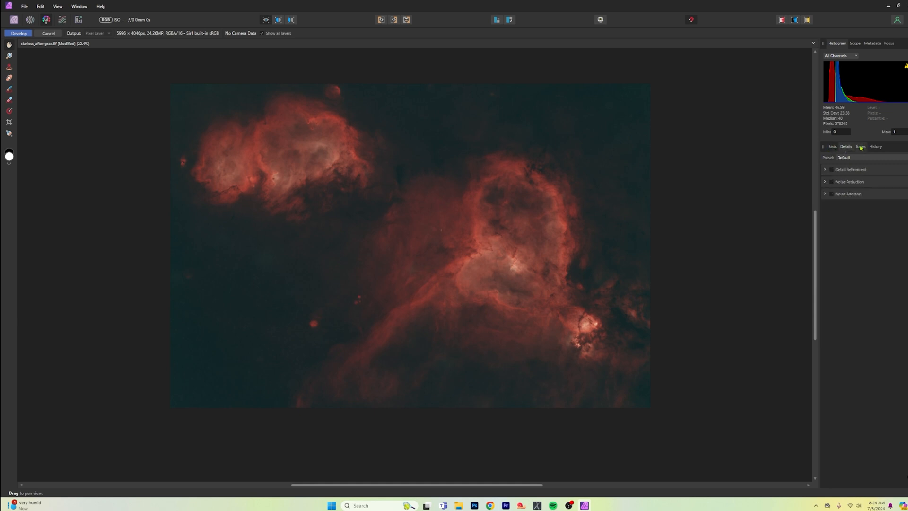
{"action": "left_click", "coordinate": [861, 146]}
{"action": "left_click", "coordinate": [833, 147]}
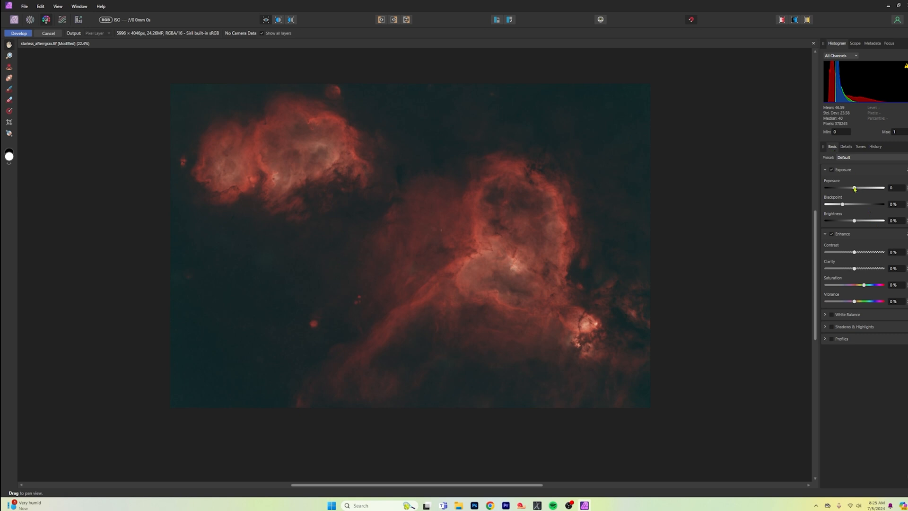
{"action": "left_click_drag", "start_coordinate": [855, 188], "coordinate": [849, 206]}
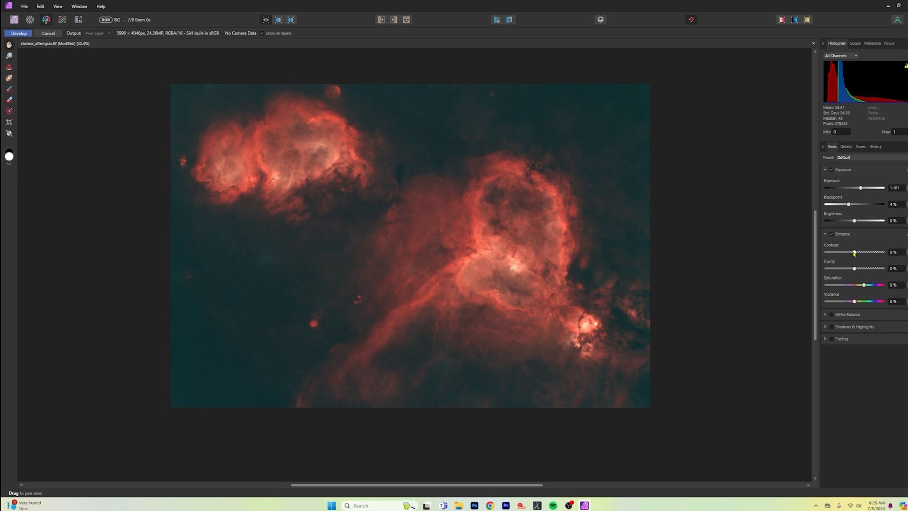
{"action": "left_click_drag", "start_coordinate": [855, 253], "coordinate": [861, 254]}
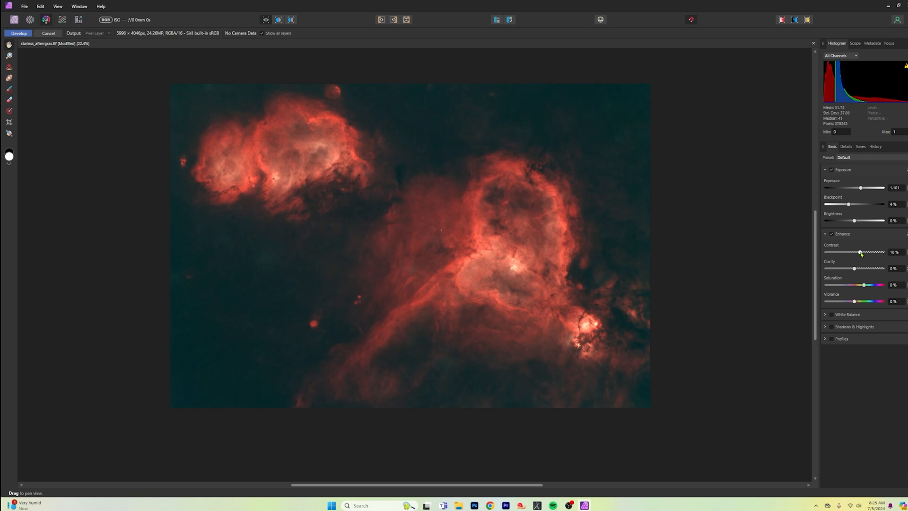
{"action": "left_click_drag", "start_coordinate": [860, 254], "coordinate": [859, 252]}
{"action": "scroll", "coordinate": [512, 294], "scroll_direction": "left", "scroll_amount": 2}
{"action": "scroll", "coordinate": [512, 293], "scroll_direction": "down", "scroll_amount": 2}
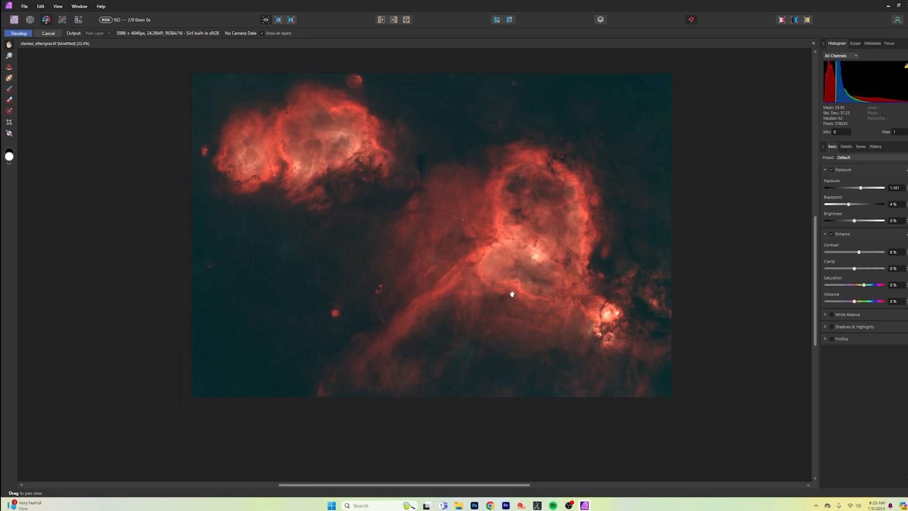
{"action": "scroll", "coordinate": [512, 294], "scroll_direction": "up", "scroll_amount": 2}
{"action": "scroll", "coordinate": [515, 292], "scroll_direction": "up", "scroll_amount": 2}
{"action": "scroll", "coordinate": [515, 293], "scroll_direction": "up", "scroll_amount": 1}
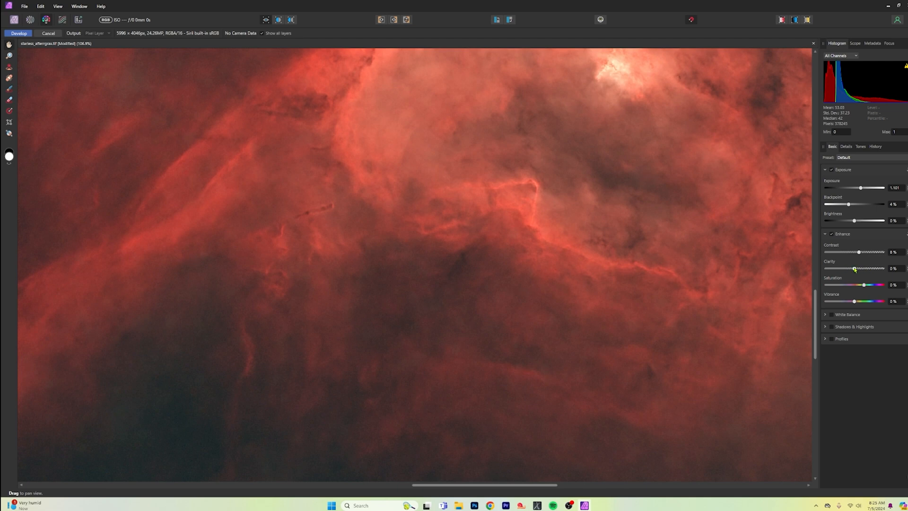
- Set Clarity to 20%, Saturation to 6% and add a small Vibrance boost to the nebula copy
{"action": "mouse_move", "coordinate": [854, 269]}
{"action": "left_mouse_down"}
{"action": "mouse_move", "coordinate": [868, 271]}
{"action": "mouse_move", "coordinate": [860, 272]}
{"action": "left_mouse_up"}
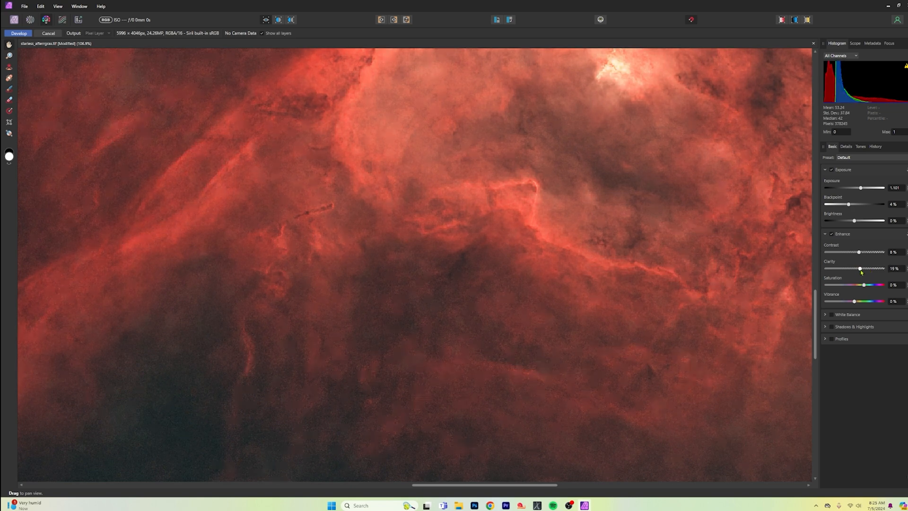
{"action": "left_click_drag", "start_coordinate": [859, 272], "coordinate": [863, 273]}
{"action": "left_click_drag", "start_coordinate": [864, 271], "coordinate": [862, 272]}
{"action": "left_click_drag", "start_coordinate": [860, 268], "coordinate": [860, 268]}
{"action": "left_click_drag", "start_coordinate": [865, 286], "coordinate": [867, 286]}
{"action": "left_click_drag", "start_coordinate": [866, 285], "coordinate": [868, 285]}
{"action": "mouse_move", "coordinate": [854, 302]}
{"action": "left_mouse_down"}
{"action": "mouse_move", "coordinate": [824, 301]}
{"action": "mouse_move", "coordinate": [858, 303]}
{"action": "left_mouse_up"}
{"action": "scroll", "coordinate": [539, 284], "scroll_direction": "up", "scroll_amount": 1}
{"action": "scroll", "coordinate": [539, 285], "scroll_direction": "down", "scroll_amount": 3}
{"action": "scroll", "coordinate": [540, 284], "scroll_direction": "down", "scroll_amount": 1}
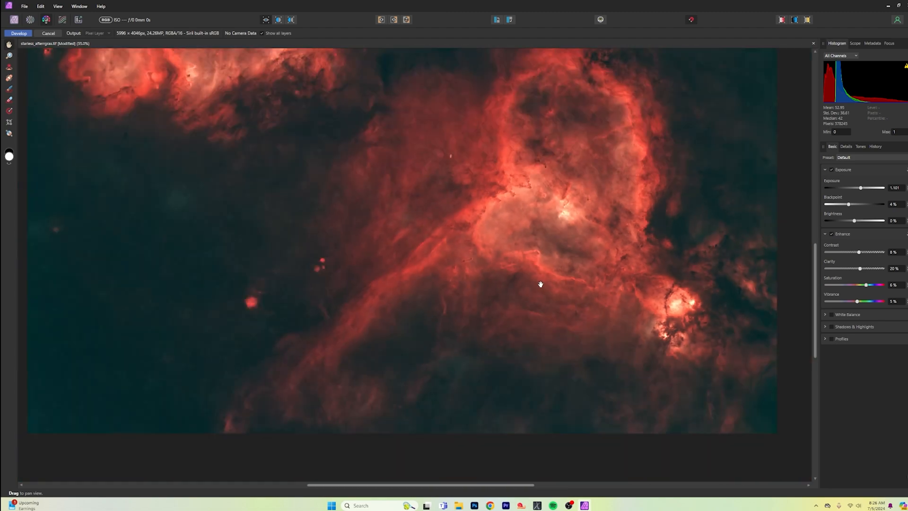
{"action": "scroll", "coordinate": [540, 285], "scroll_direction": "down", "scroll_amount": 1}
{"action": "scroll", "coordinate": [539, 285], "scroll_direction": "down", "scroll_amount": 1}
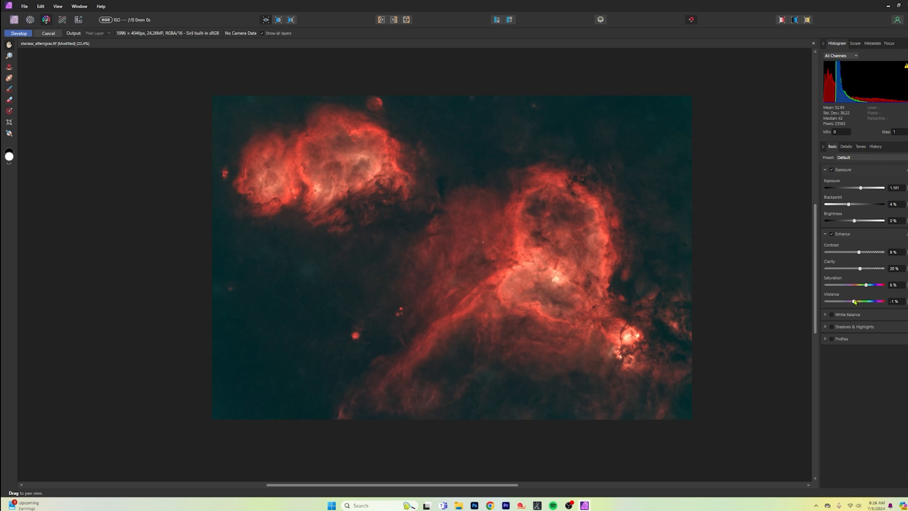
- Enable White Balance, try warmer and cooler Temperature, and leave it at 0%
{"action": "left_click", "coordinate": [862, 315]}
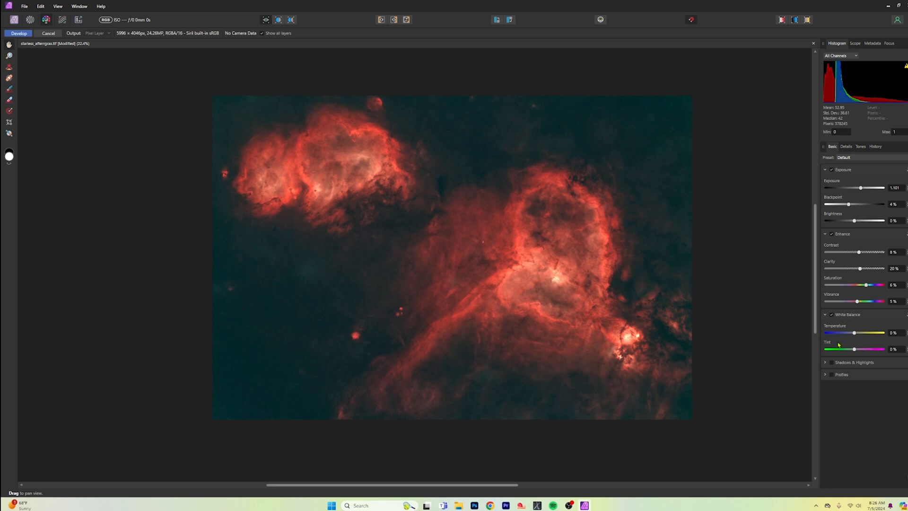
{"action": "left_click_drag", "start_coordinate": [855, 336], "coordinate": [859, 335]}
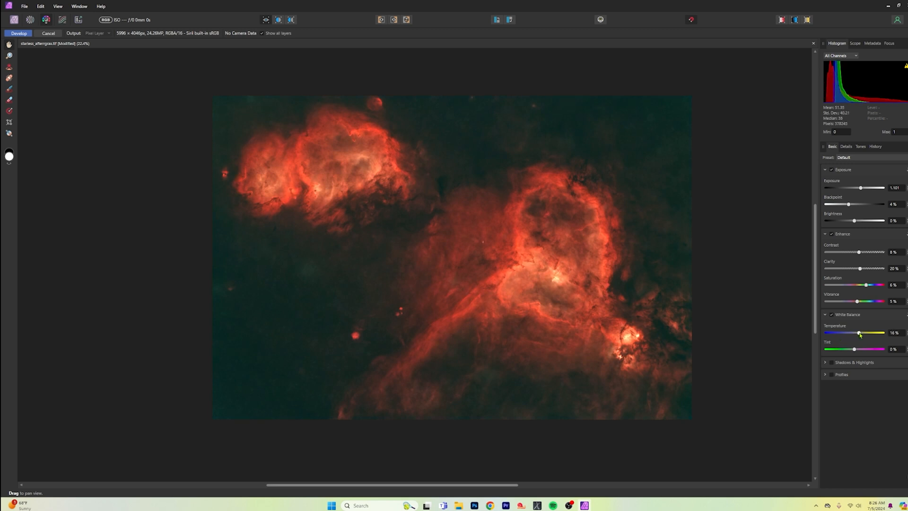
{"action": "left_click_drag", "start_coordinate": [860, 335], "coordinate": [854, 333]}
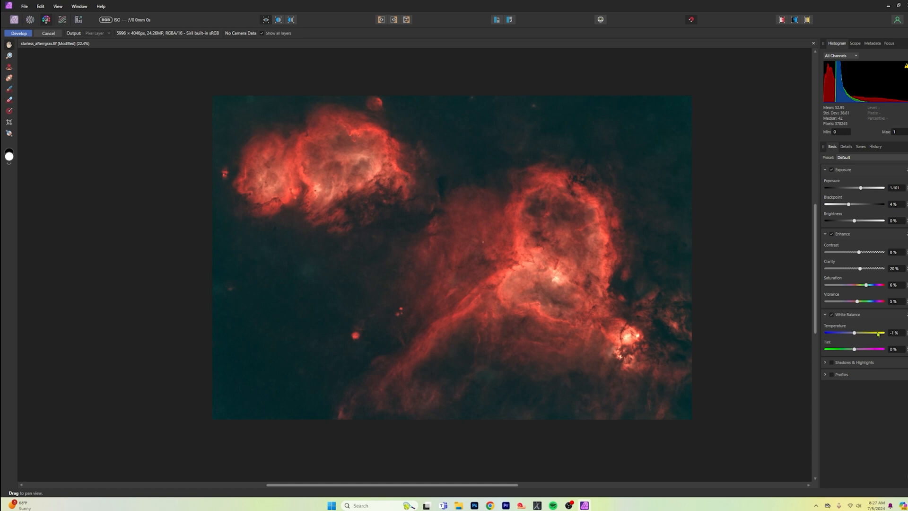
{"action": "scroll", "coordinate": [893, 333], "scroll_direction": "up", "scroll_amount": 1}
- Enable Shadows & Highlights, then in Details turn on Noise Reduction with Luminance at 10%
{"action": "left_click", "coordinate": [857, 363]}
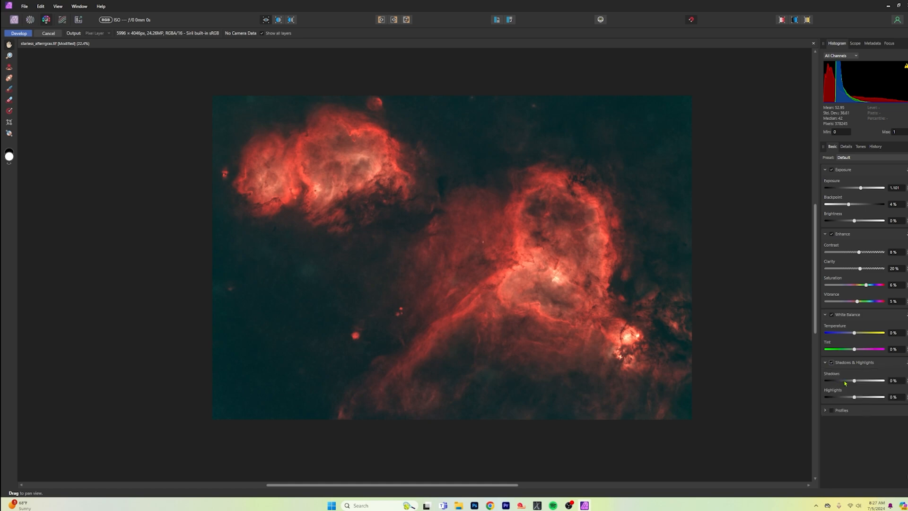
{"action": "left_click", "coordinate": [846, 147]}
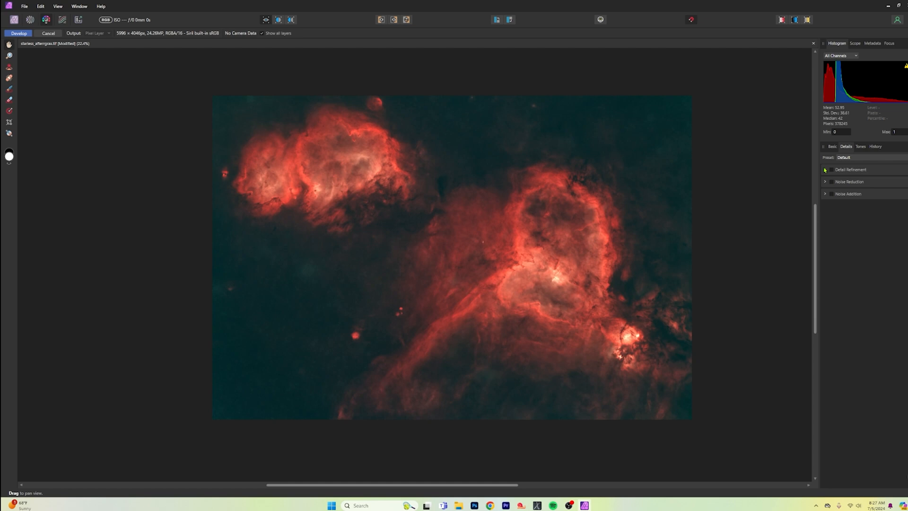
{"action": "left_click", "coordinate": [855, 170]}
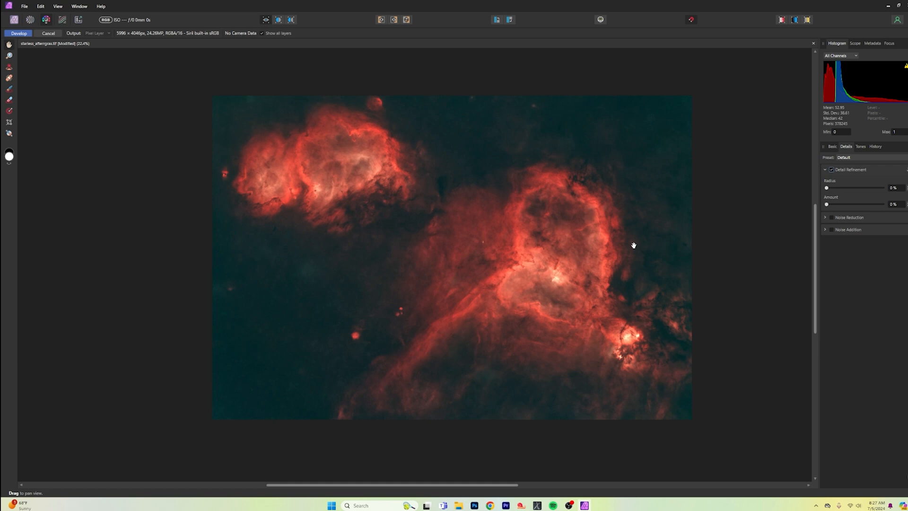
{"action": "left_click", "coordinate": [859, 218]}
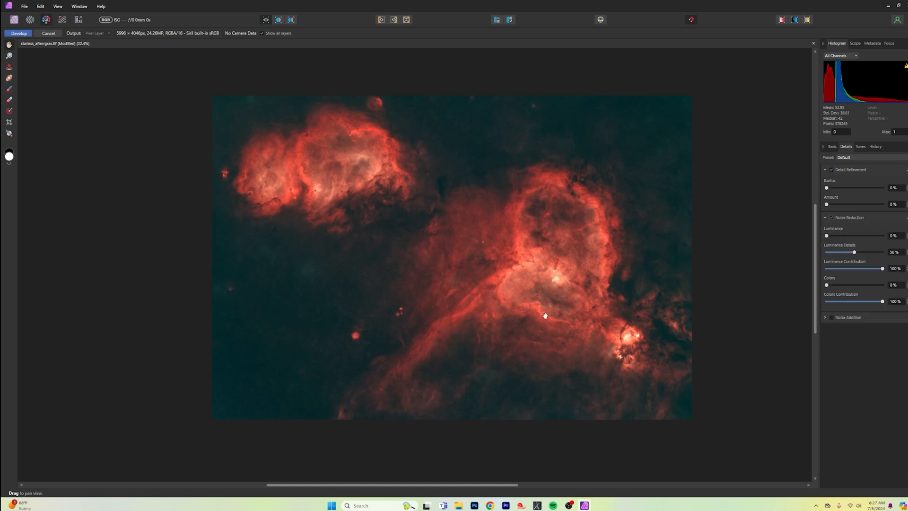
{"action": "left_click_drag", "start_coordinate": [544, 316], "coordinate": [561, 309]}
{"action": "scroll", "coordinate": [561, 309], "scroll_direction": "up", "scroll_amount": 5}
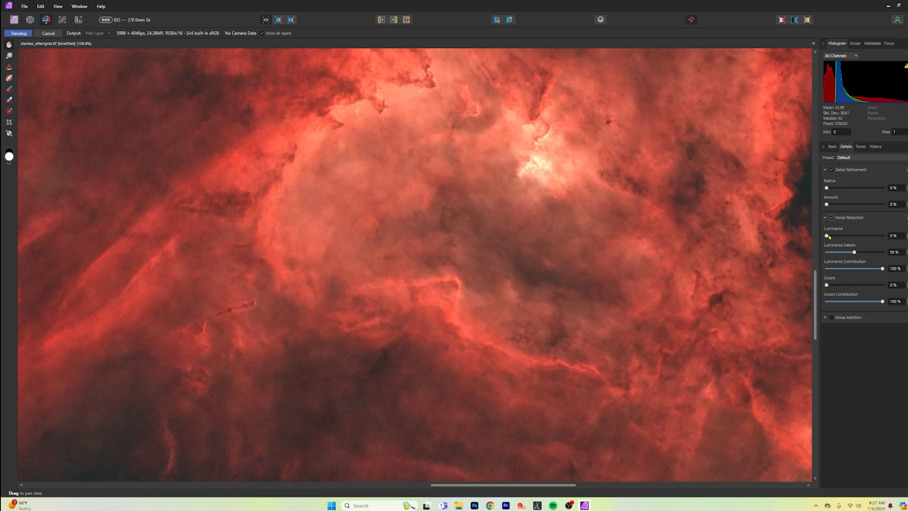
{"action": "mouse_move", "coordinate": [827, 236]}
{"action": "left_mouse_down"}
{"action": "mouse_move", "coordinate": [890, 242]}
{"action": "mouse_move", "coordinate": [820, 236]}
{"action": "mouse_move", "coordinate": [833, 237]}
{"action": "left_mouse_up"}
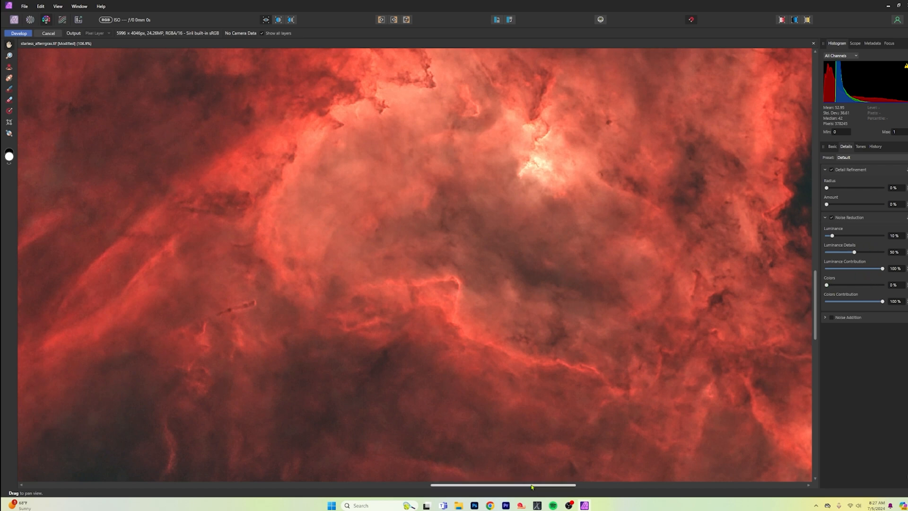
{"action": "mouse_move", "coordinate": [531, 487]}
{"action": "left_mouse_down"}
{"action": "mouse_move", "coordinate": [746, 482]}
{"action": "mouse_move", "coordinate": [627, 483]}
{"action": "left_mouse_up"}
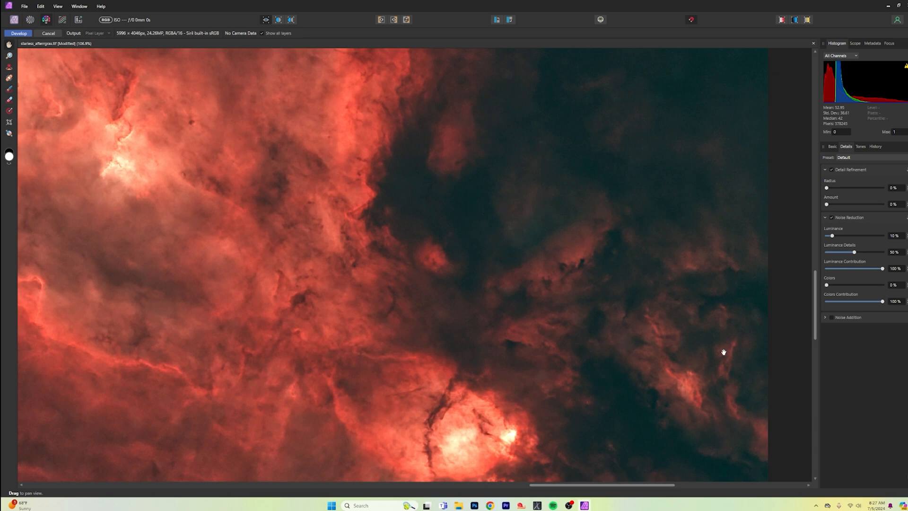
{"action": "mouse_move", "coordinate": [641, 485]}
{"action": "left_mouse_down"}
{"action": "mouse_move", "coordinate": [504, 485]}
{"action": "mouse_move", "coordinate": [496, 454]}
{"action": "left_mouse_up"}
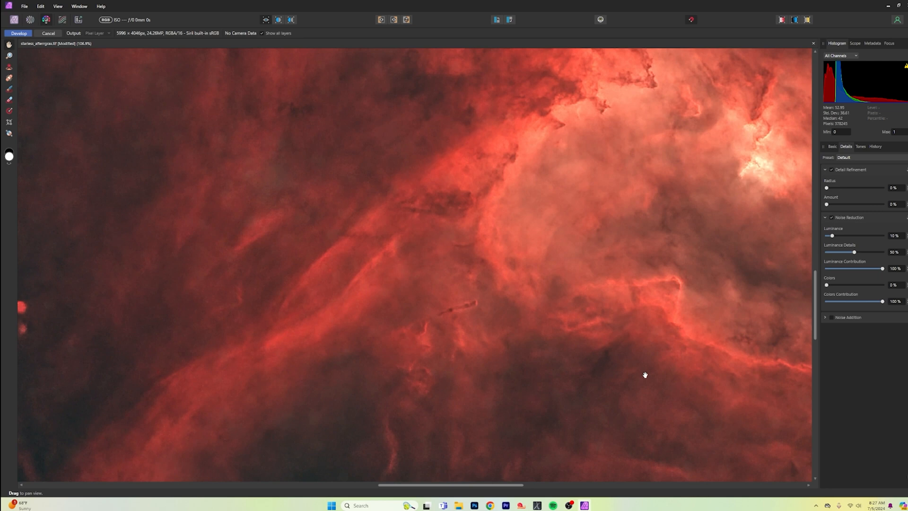
- Enable Curves in the Tones settings and switch the curve to the Blue channel
{"action": "left_click", "coordinate": [861, 147]}
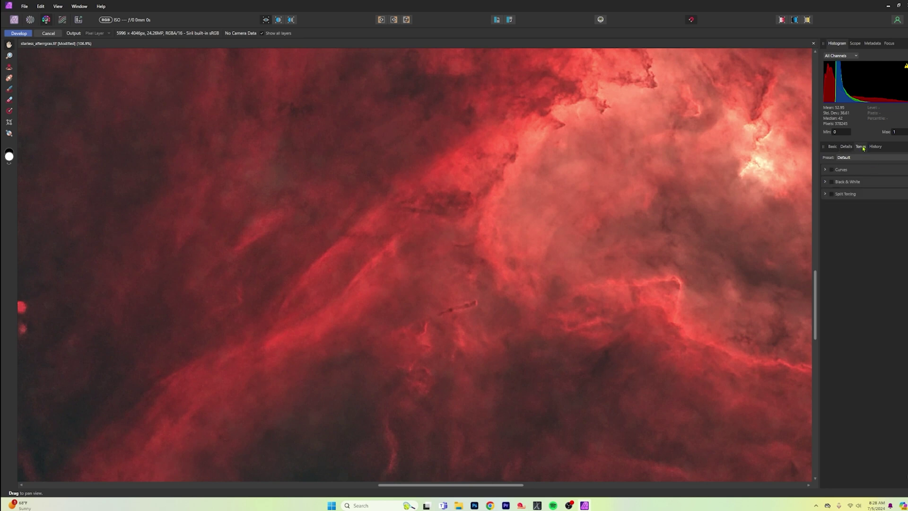
{"action": "left_click", "coordinate": [843, 169]}
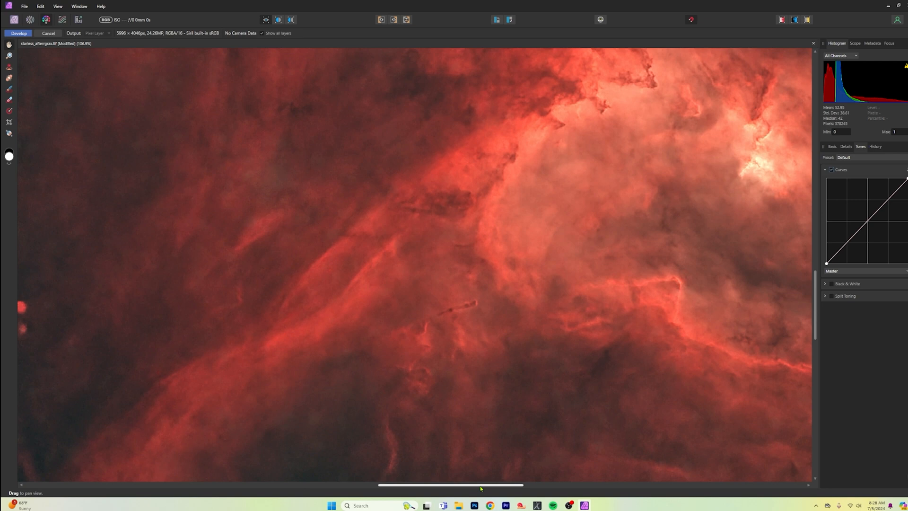
{"action": "left_click_drag", "start_coordinate": [483, 486], "coordinate": [654, 486]}
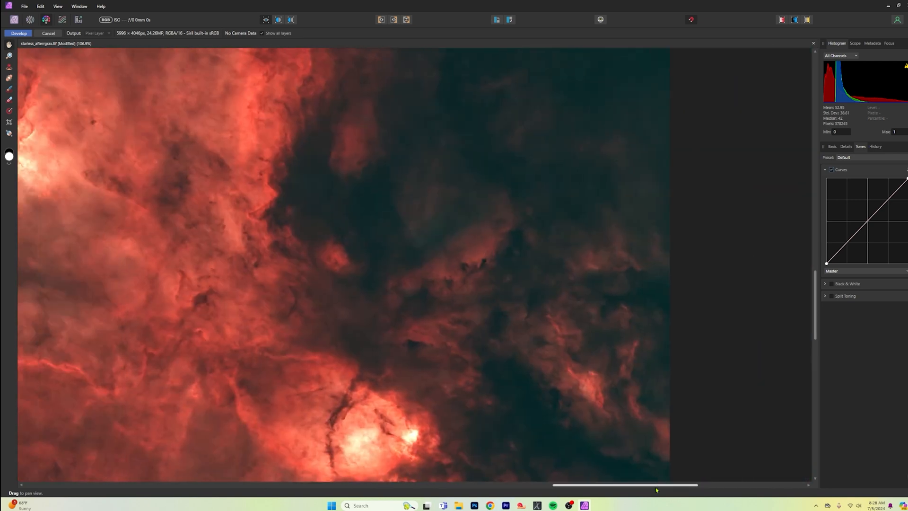
{"action": "scroll", "coordinate": [730, 305], "scroll_direction": "up", "scroll_amount": 3}
{"action": "scroll", "coordinate": [727, 284], "scroll_direction": "up", "scroll_amount": 2}
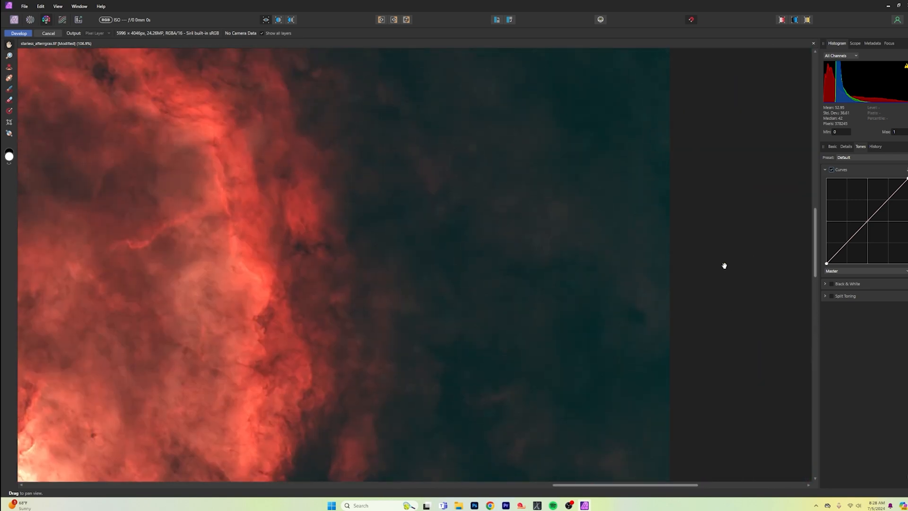
{"action": "left_click", "coordinate": [903, 272]}
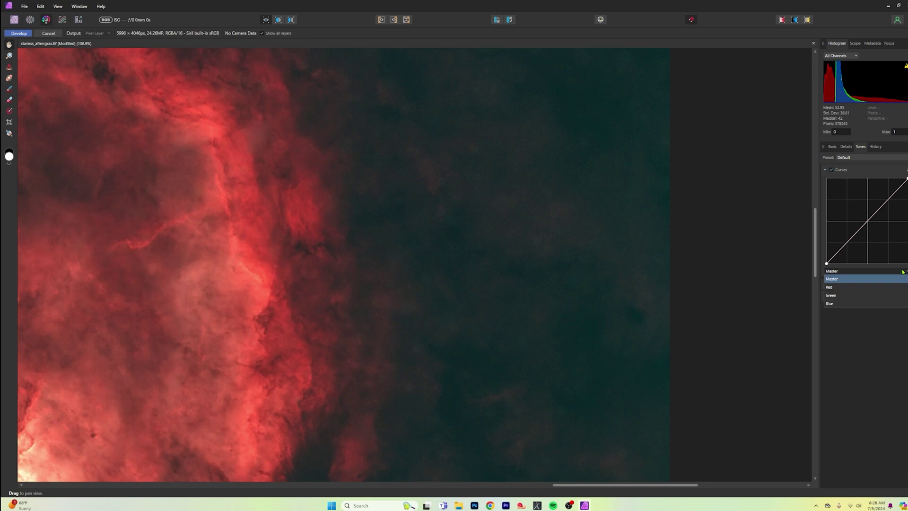
{"action": "left_click", "coordinate": [844, 303]}
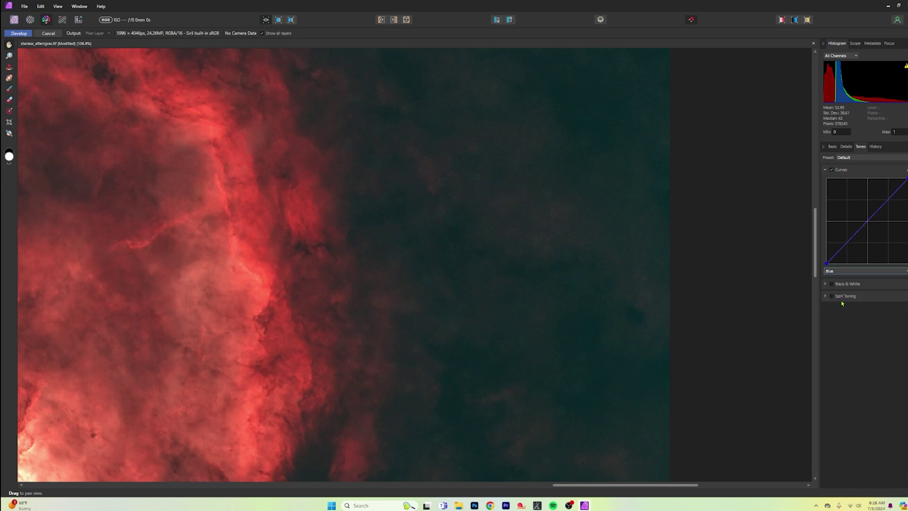
- Add a point and pull the lower blue curve down to tint the nebula background greener
{"action": "left_click", "coordinate": [869, 223]}
{"action": "left_click_drag", "start_coordinate": [869, 226], "coordinate": [869, 228]}
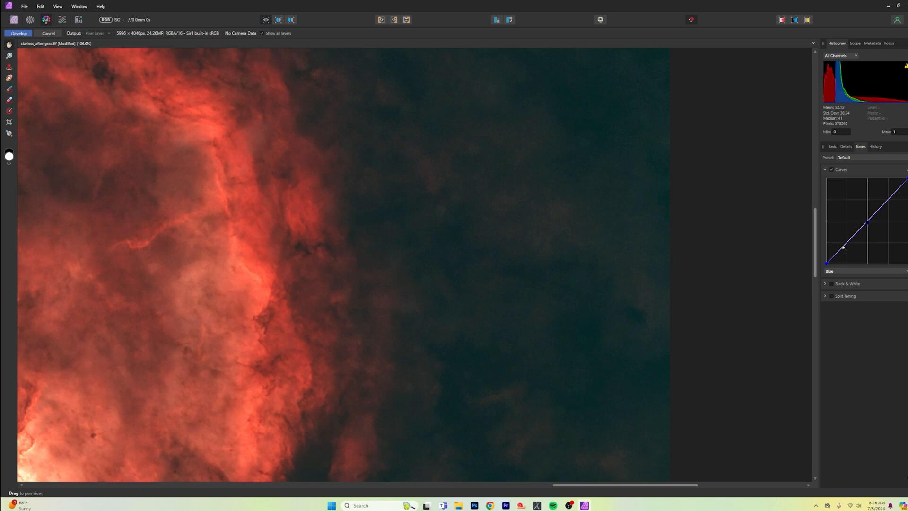
{"action": "left_click_drag", "start_coordinate": [844, 247], "coordinate": [848, 246]}
{"action": "scroll", "coordinate": [465, 277], "scroll_direction": "up", "scroll_amount": 2}
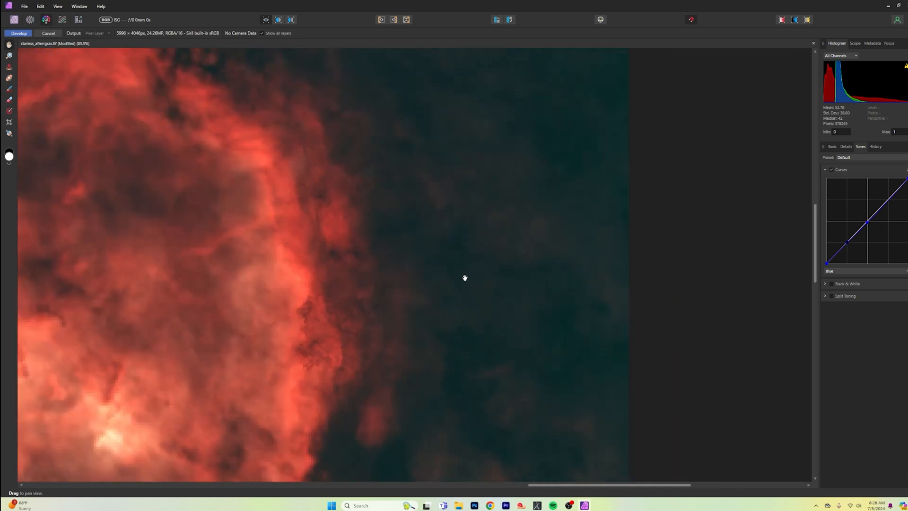
{"action": "scroll", "coordinate": [465, 278], "scroll_direction": "down", "scroll_amount": 2}
{"action": "scroll", "coordinate": [465, 277], "scroll_direction": "down", "scroll_amount": 1}
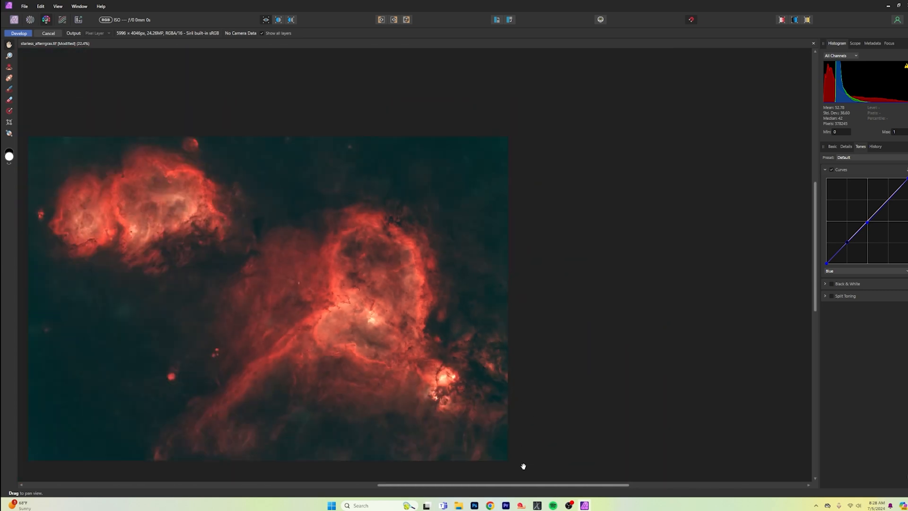
{"action": "left_click_drag", "start_coordinate": [539, 486], "coordinate": [450, 485]}
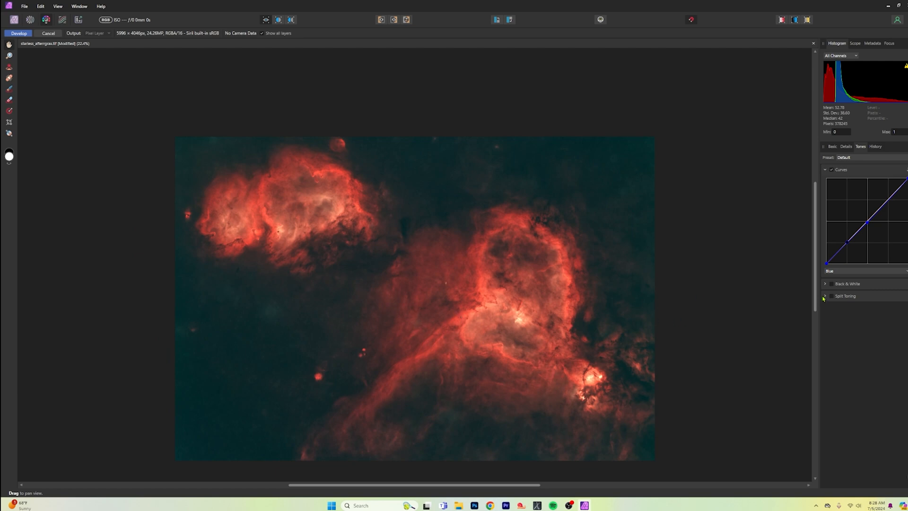
- Preview Black & White, switch it back off, review the History list and return to Basic settings
{"action": "left_click", "coordinate": [851, 284]}
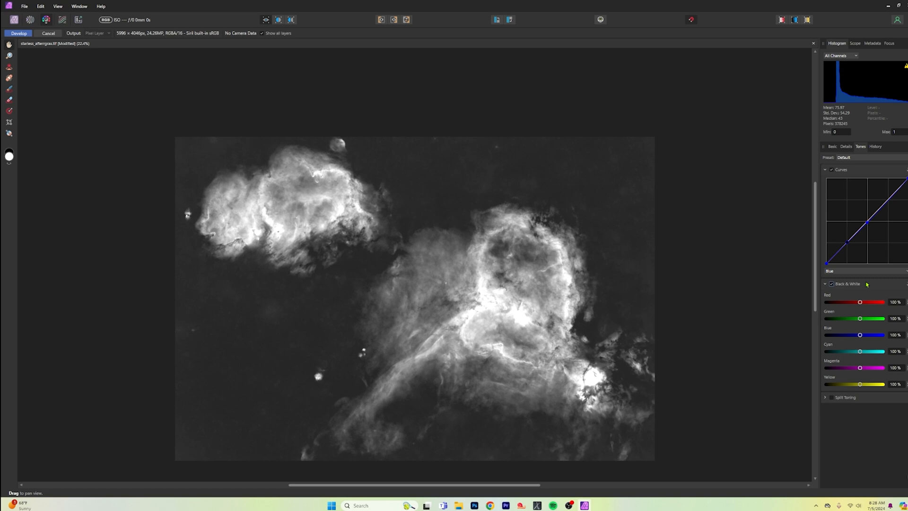
{"action": "left_click", "coordinate": [855, 284]}
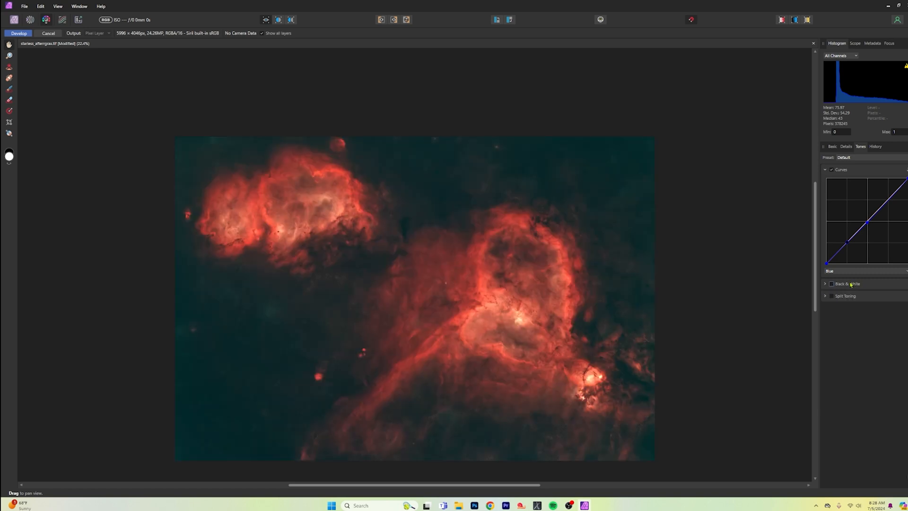
{"action": "left_click", "coordinate": [875, 146]}
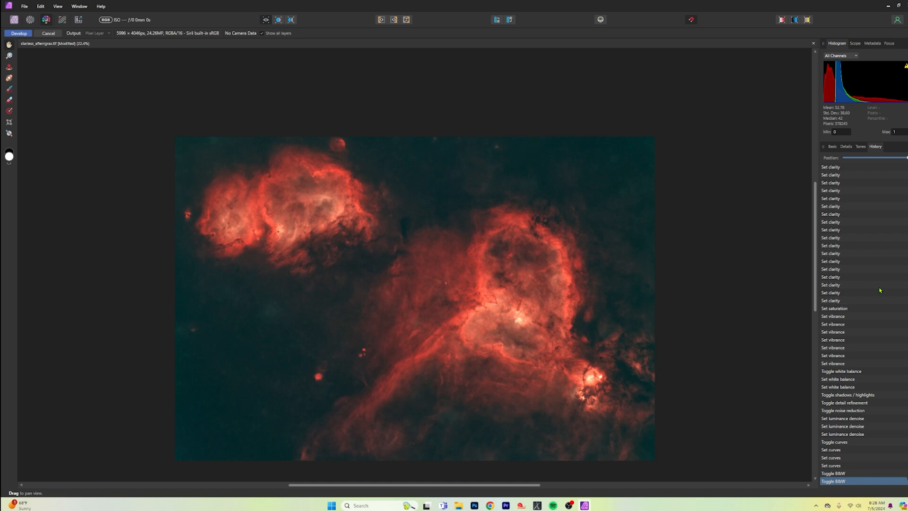
{"action": "scroll", "coordinate": [879, 314], "scroll_direction": "up", "scroll_amount": 3}
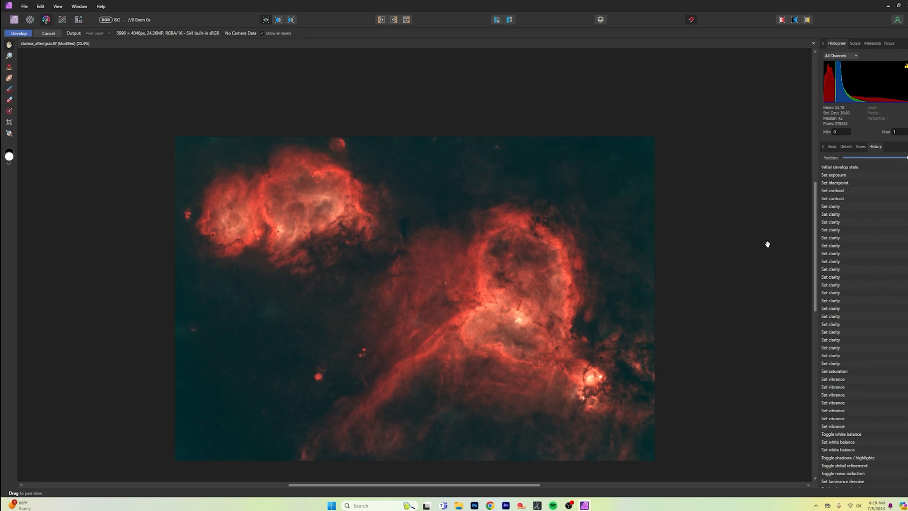
{"action": "left_click", "coordinate": [832, 146]}
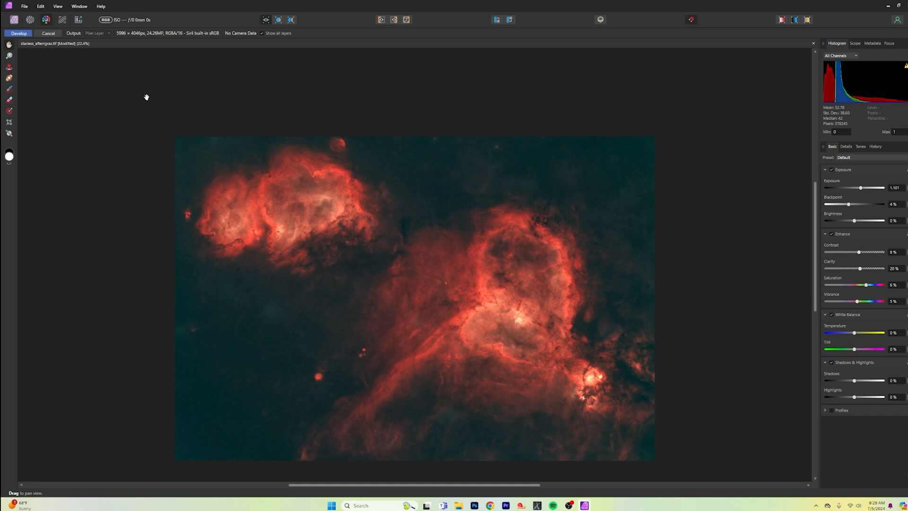
- Apply the Develop edits, toggle the starmask layer's visibility to check it, and select it
{"action": "left_click", "coordinate": [19, 34]}
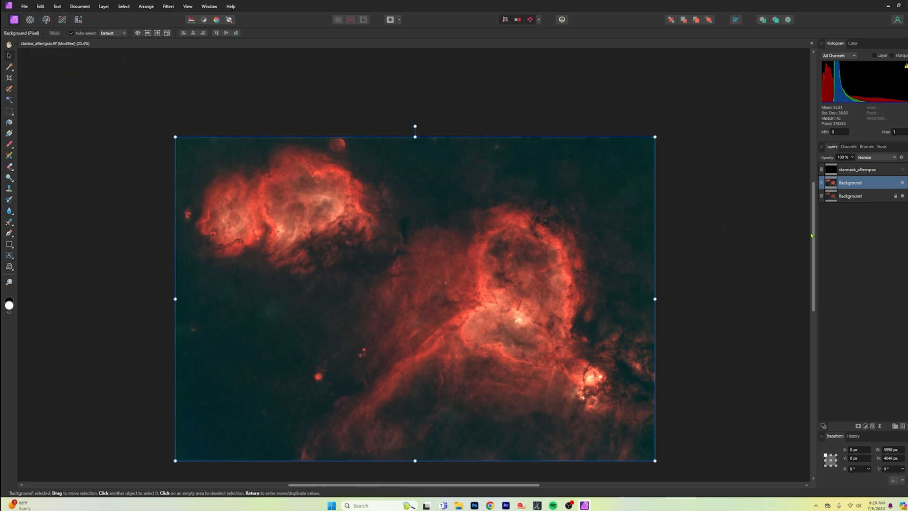
{"action": "scroll", "coordinate": [814, 236], "scroll_direction": "down", "scroll_amount": 1}
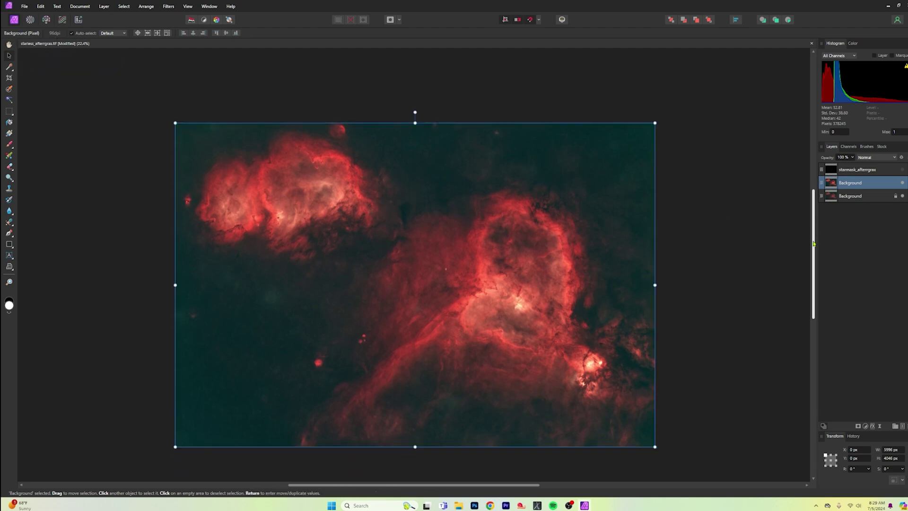
{"action": "left_click", "coordinate": [903, 171]}
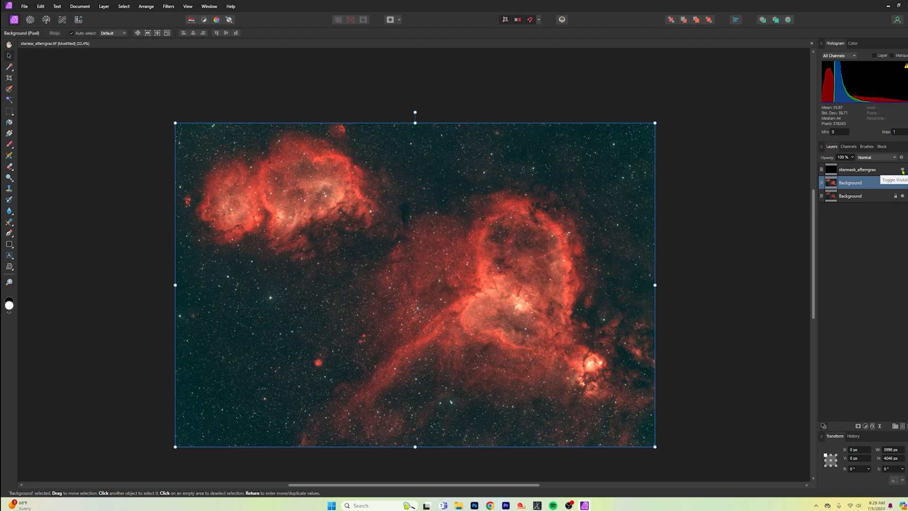
{"action": "left_click", "coordinate": [903, 170]}
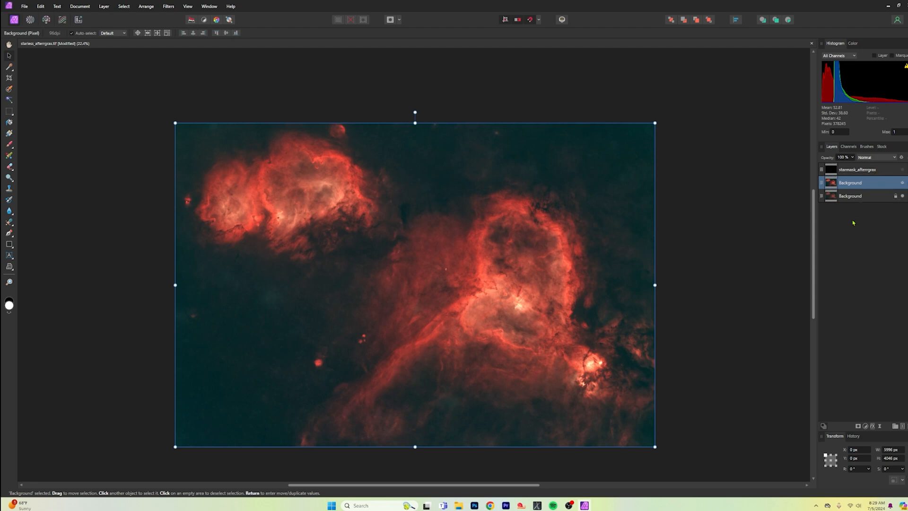
{"action": "left_click", "coordinate": [883, 175]}
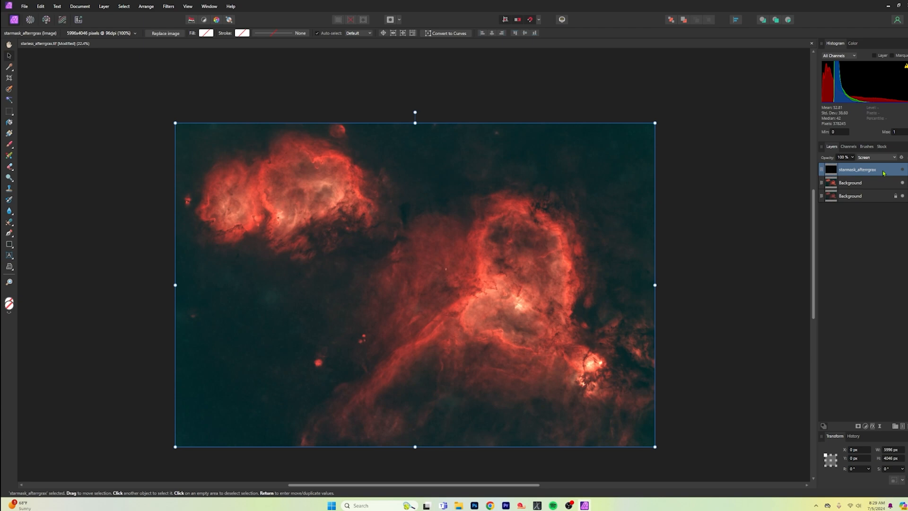
- Group the starmask layer and name the group 'stars'
{"action": "key", "text": "ctrl+g"}
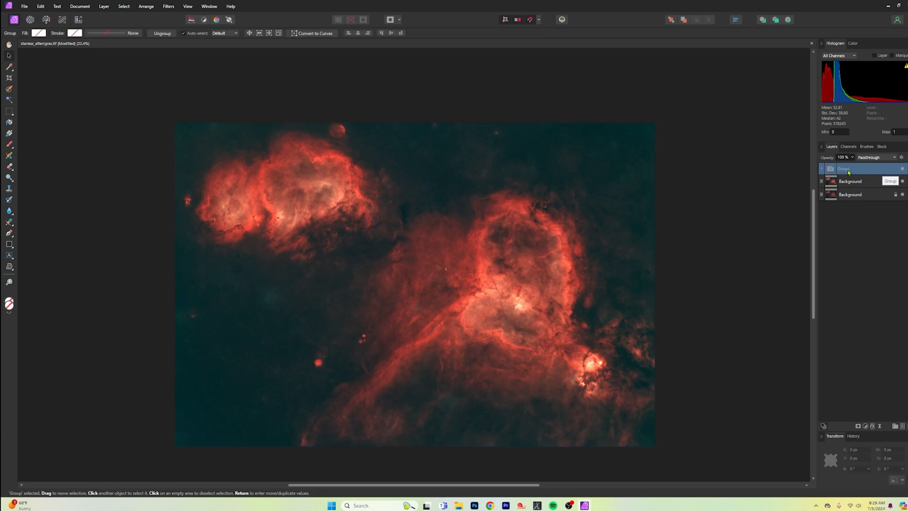
{"action": "double_click", "coordinate": [846, 168]}
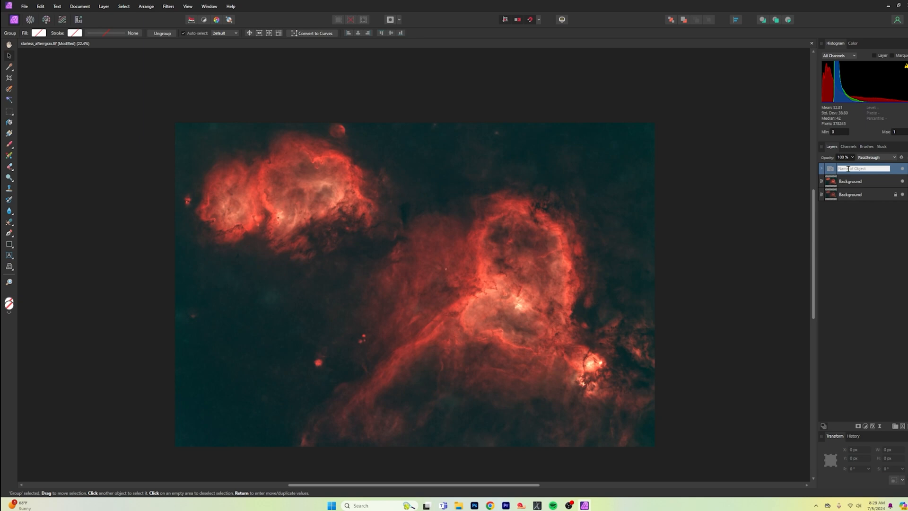
{"action": "key", "text": "BackSpace"}
{"action": "type", "text": "stars"}
{"action": "key", "text": "Return"}
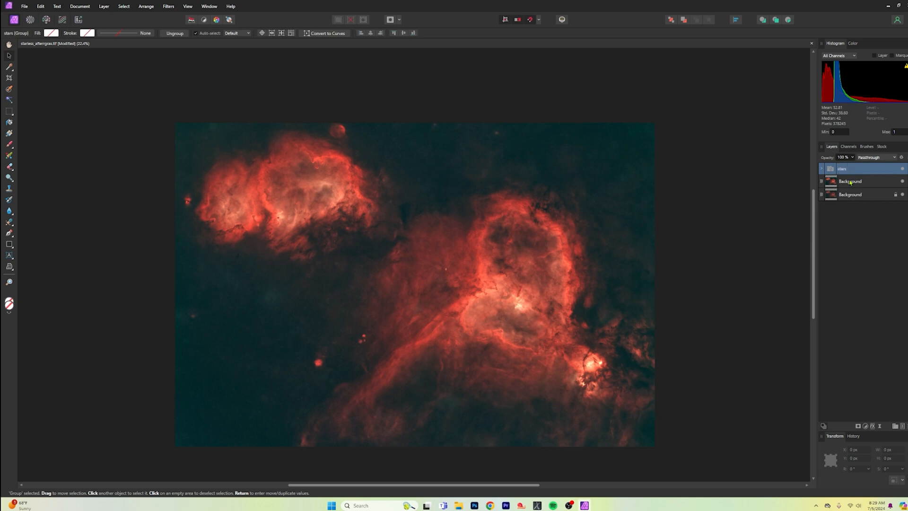
- Group the developed Background layer and name the group 'starless'
{"action": "left_click", "coordinate": [861, 183]}
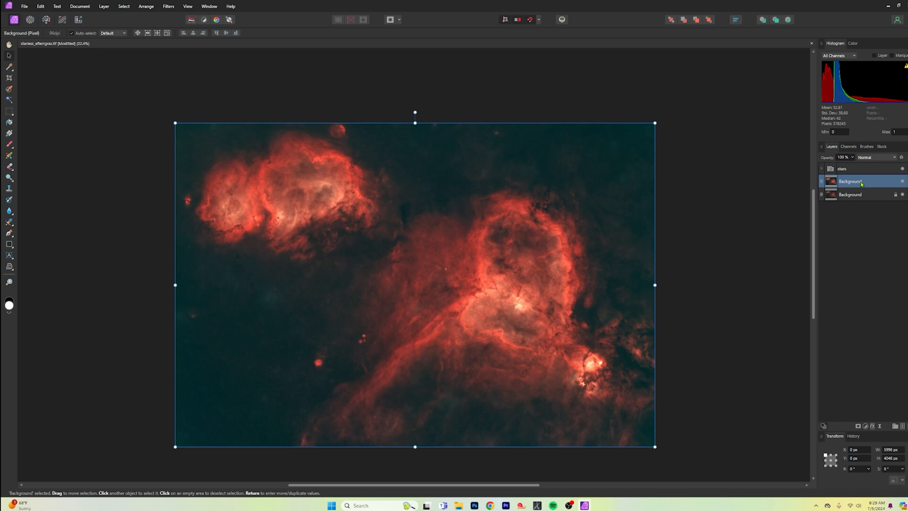
{"action": "key", "text": "ctrl+g"}
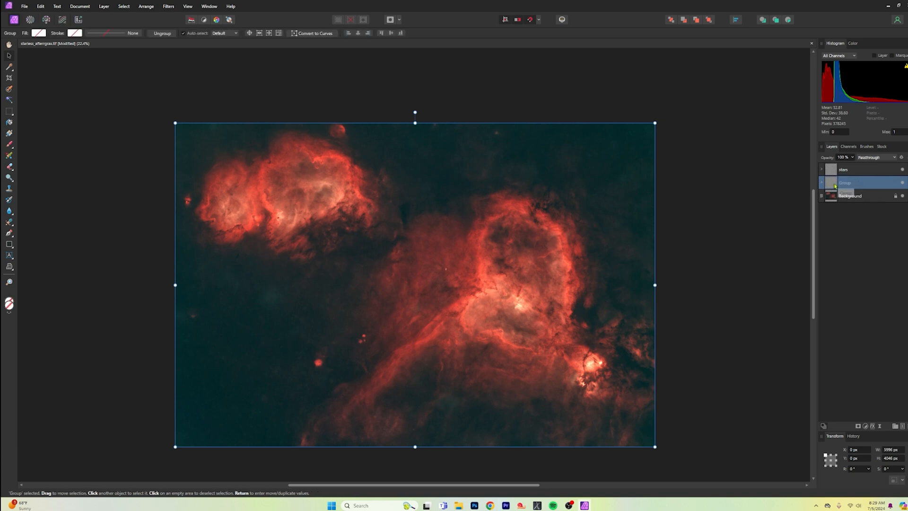
{"action": "double_click", "coordinate": [845, 182]}
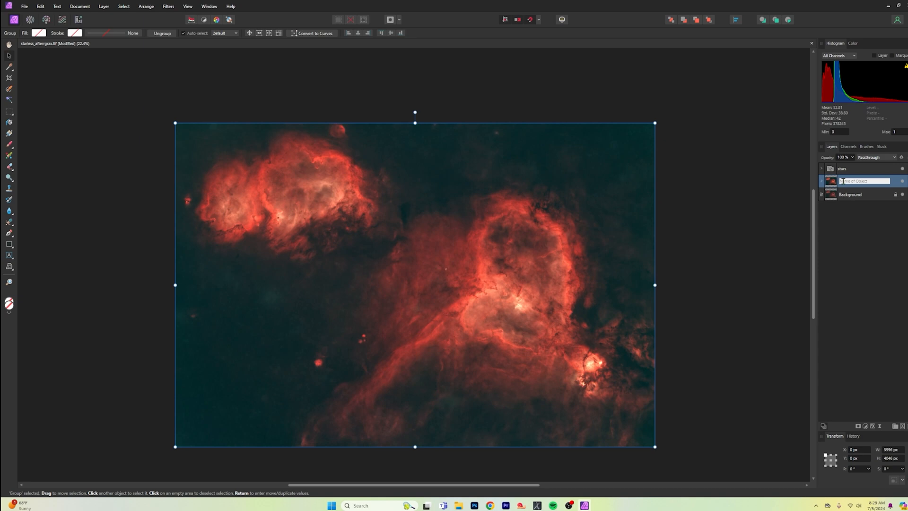
{"action": "type", "text": "starless"}
{"action": "key", "text": "Return"}
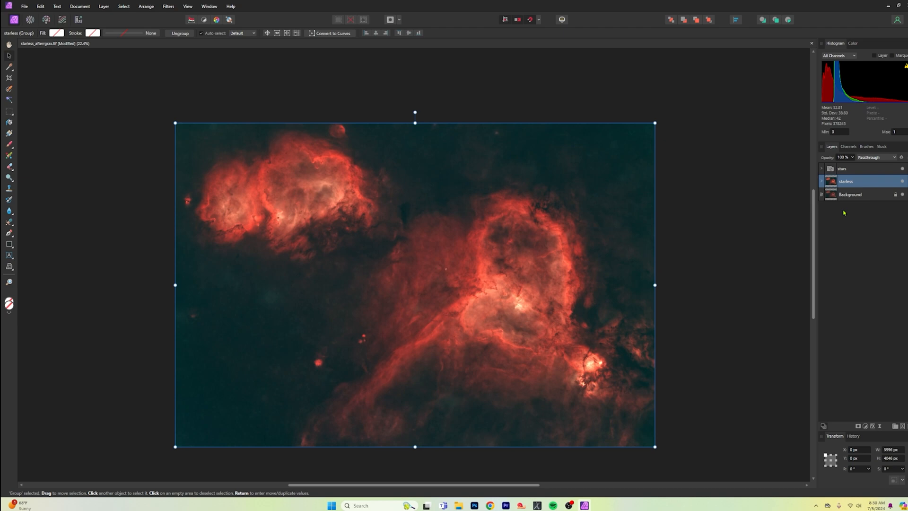
- Show the stars group with Screen blending, then select the starmask layer inside it
{"action": "left_click", "coordinate": [871, 172]}
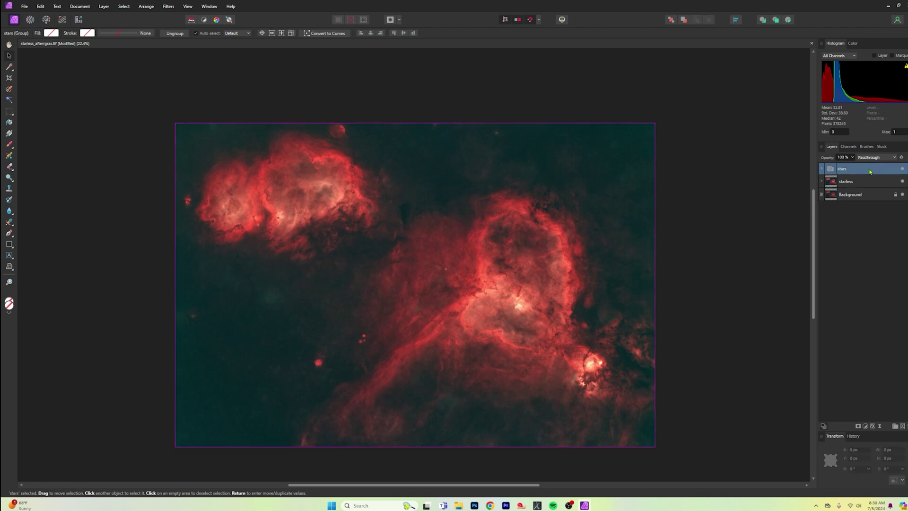
{"action": "left_click", "coordinate": [903, 170]}
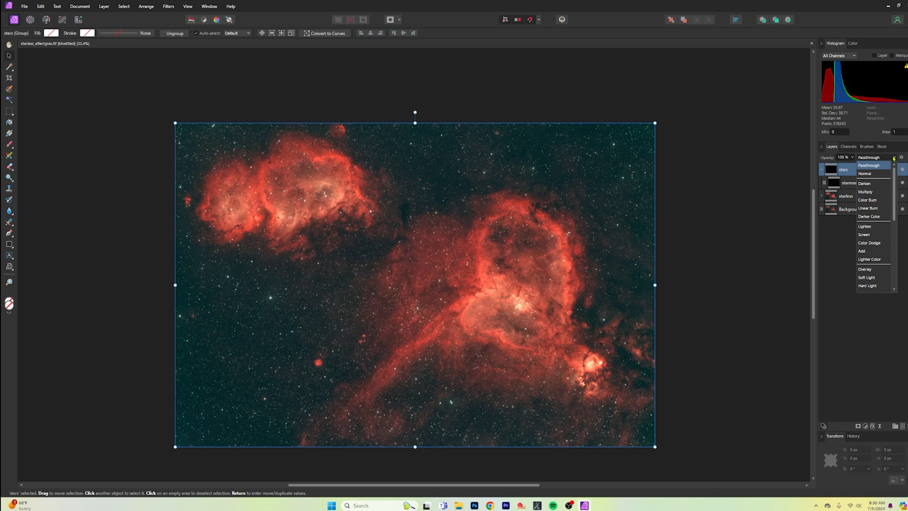
{"action": "left_click", "coordinate": [873, 236]}
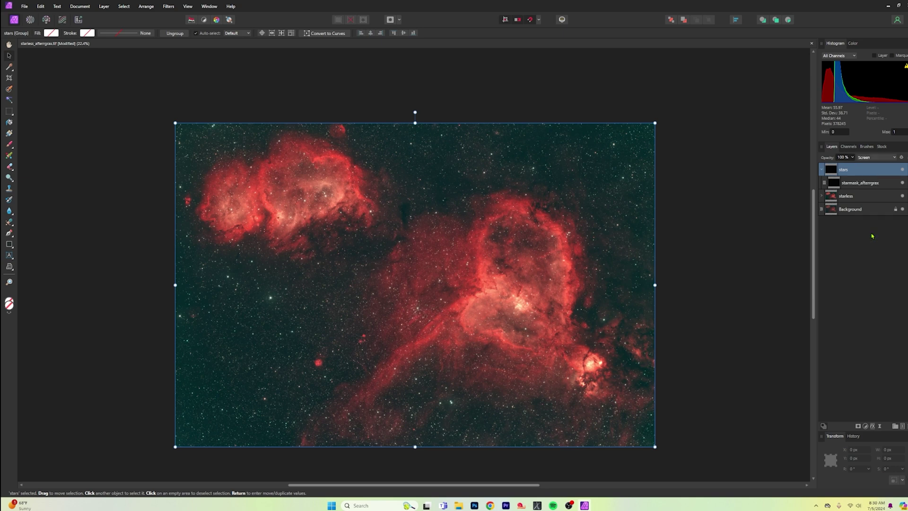
{"action": "left_click", "coordinate": [877, 183]}
{"action": "left_click", "coordinate": [877, 176]}
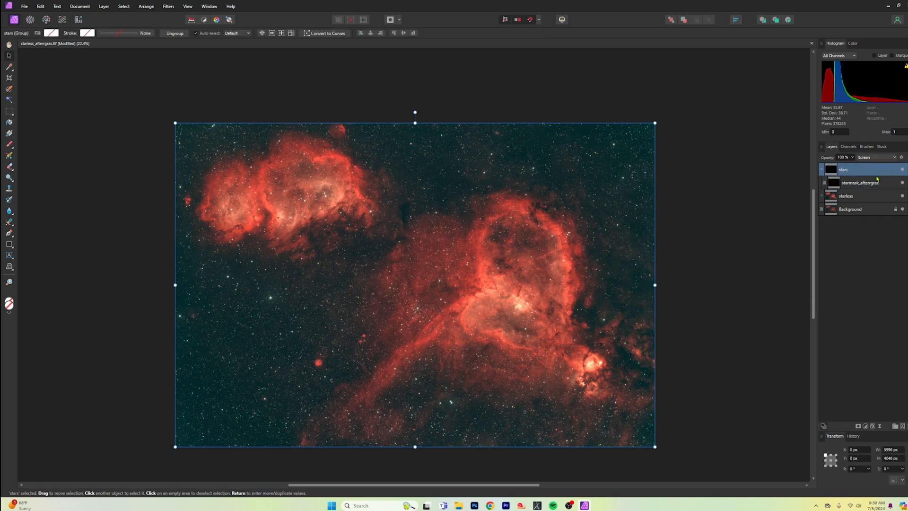
{"action": "left_click", "coordinate": [878, 183]}
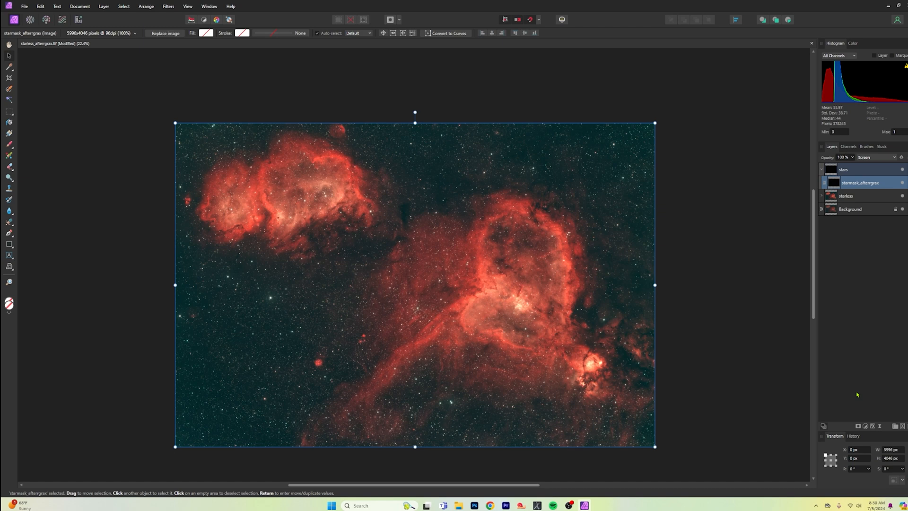
- Add a Curves adjustment above the starmask layer in the stars group
{"action": "left_click", "coordinate": [866, 426]}
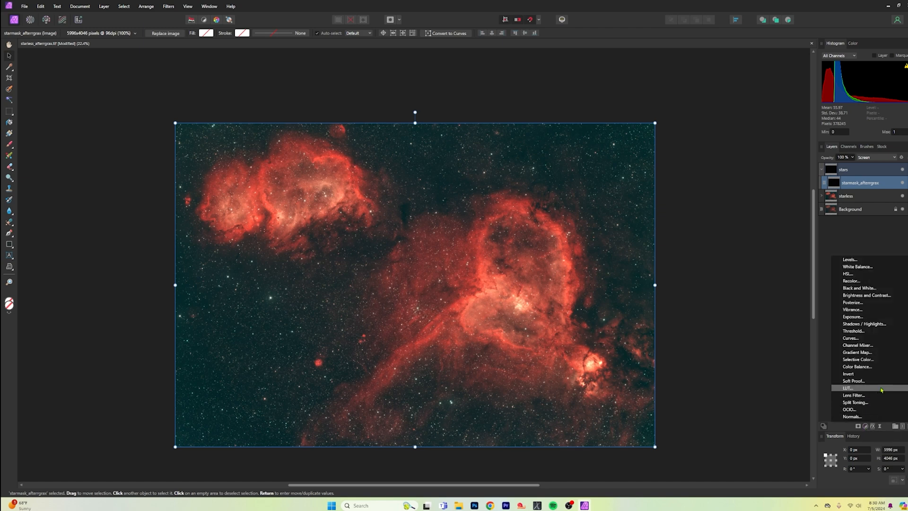
{"action": "left_click", "coordinate": [875, 340]}
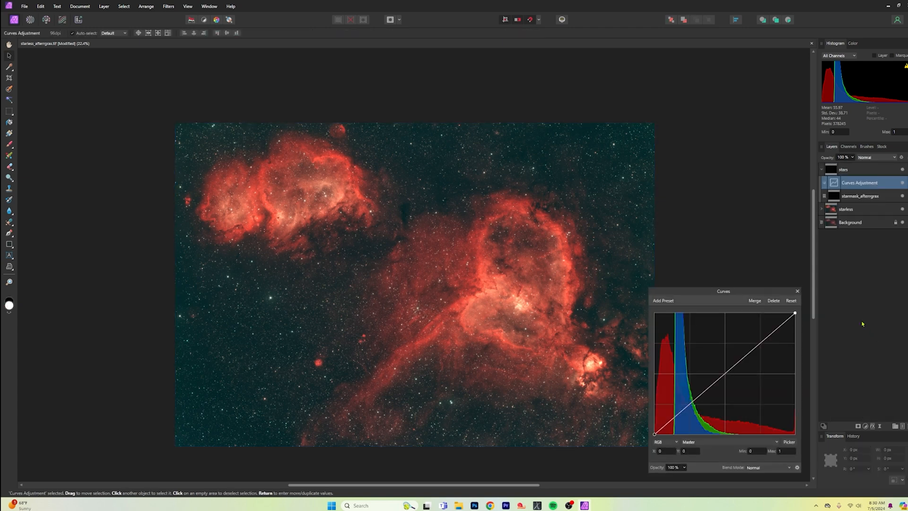
{"action": "left_click", "coordinate": [797, 291]}
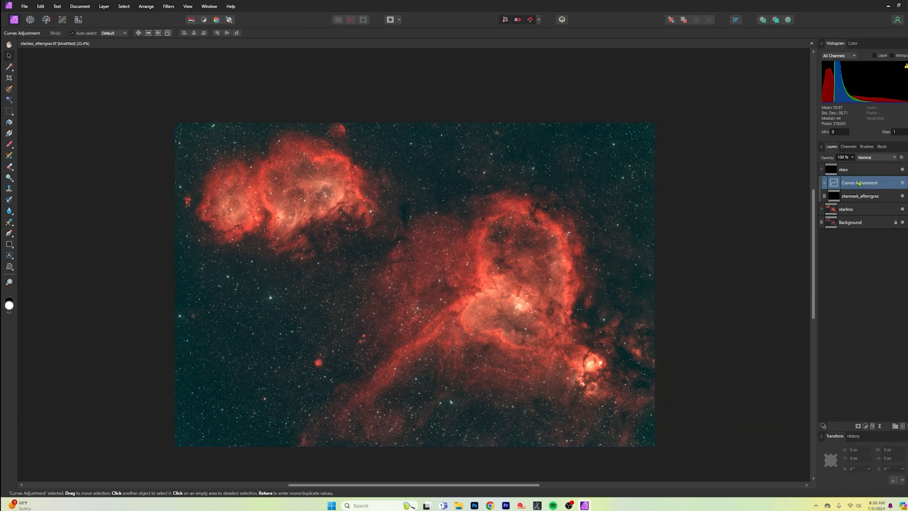
- Bend the stars' curve down through the midtones to dim the stars
{"action": "double_click", "coordinate": [835, 184]}
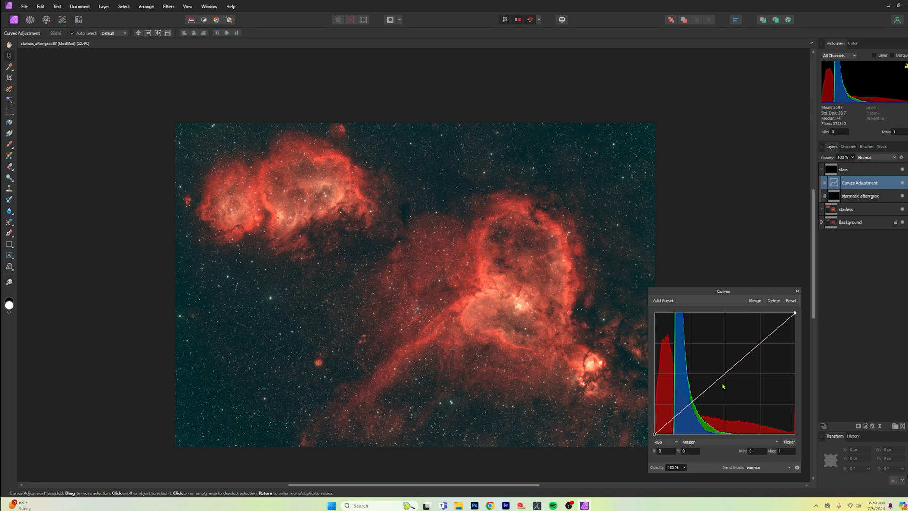
{"action": "mouse_move", "coordinate": [726, 374]}
{"action": "left_mouse_down"}
{"action": "mouse_move", "coordinate": [762, 404]}
{"action": "mouse_move", "coordinate": [711, 360]}
{"action": "mouse_move", "coordinate": [731, 381]}
{"action": "left_mouse_up"}
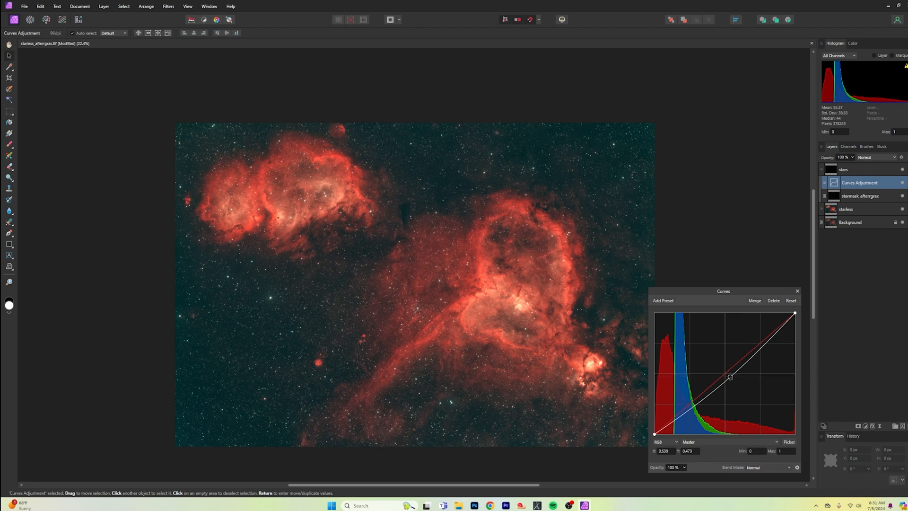
{"action": "left_click", "coordinate": [797, 291]}
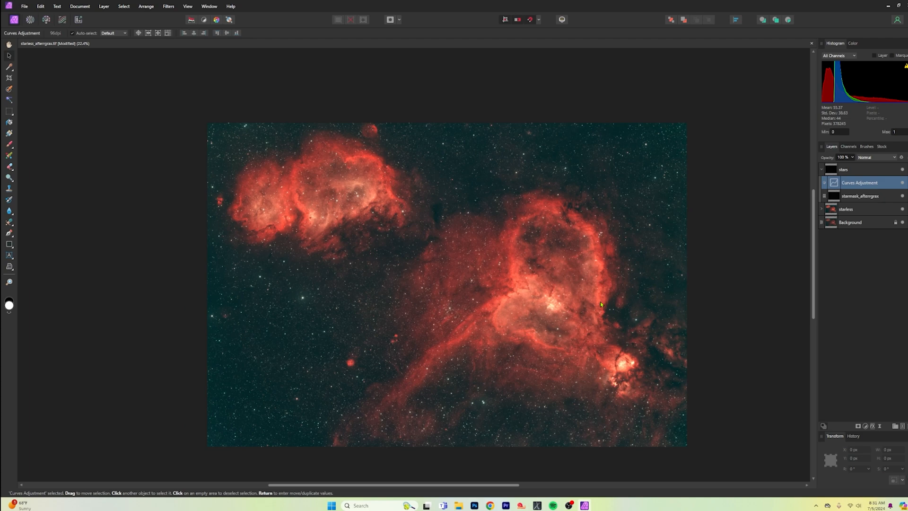
{"action": "scroll", "coordinate": [600, 304], "scroll_direction": "up", "scroll_amount": 5}
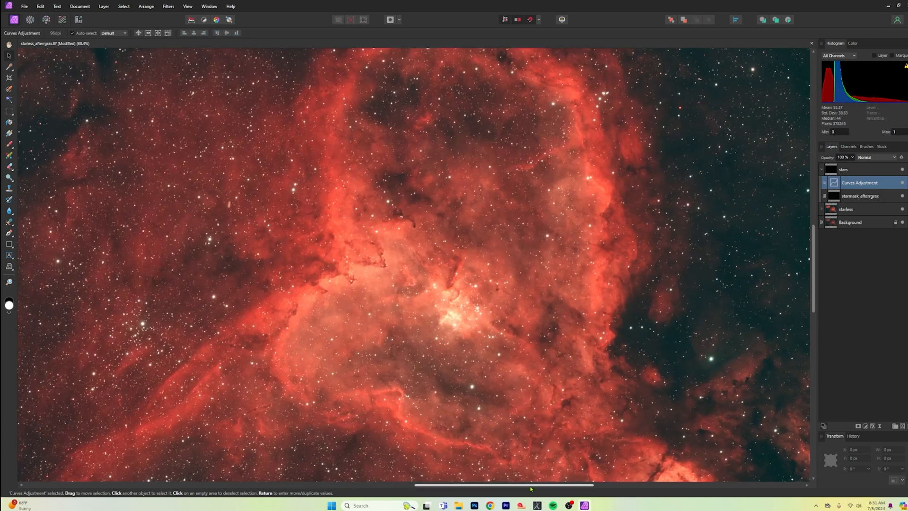
{"action": "mouse_move", "coordinate": [511, 485]}
{"action": "left_mouse_down"}
{"action": "mouse_move", "coordinate": [610, 484]}
{"action": "mouse_move", "coordinate": [570, 463]}
{"action": "left_mouse_up"}
{"action": "scroll", "coordinate": [545, 323], "scroll_direction": "down", "scroll_amount": 3}
{"action": "scroll", "coordinate": [544, 316], "scroll_direction": "up", "scroll_amount": 4}
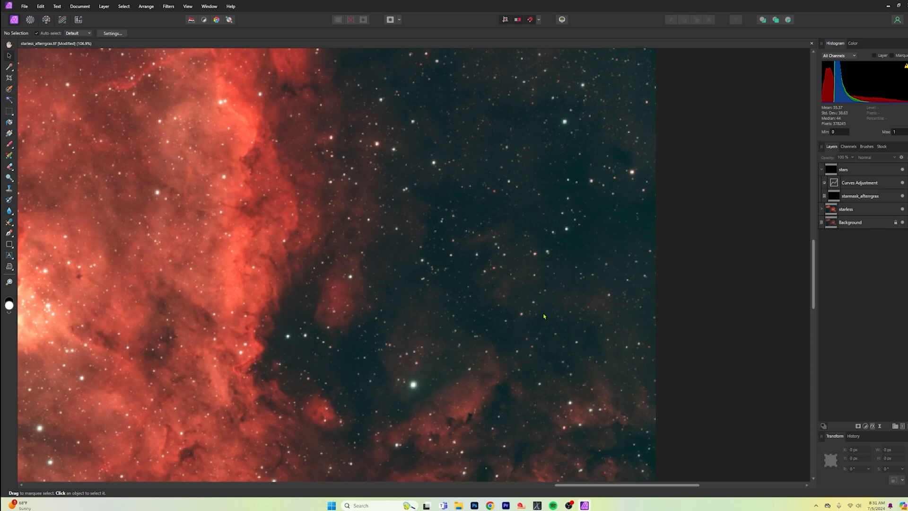
{"action": "scroll", "coordinate": [545, 317], "scroll_direction": "up", "scroll_amount": 1}
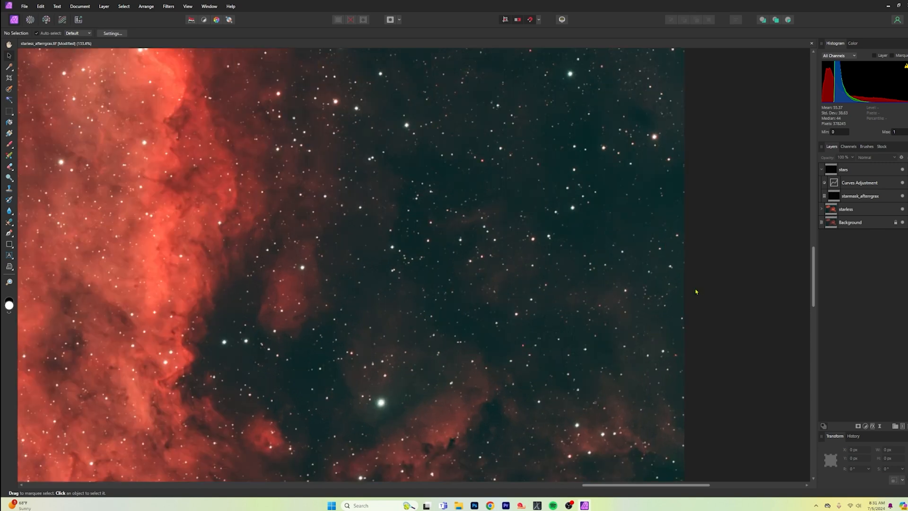
- Reselect the starmask layer and bring up the adjustment types list
{"action": "left_click", "coordinate": [878, 198]}
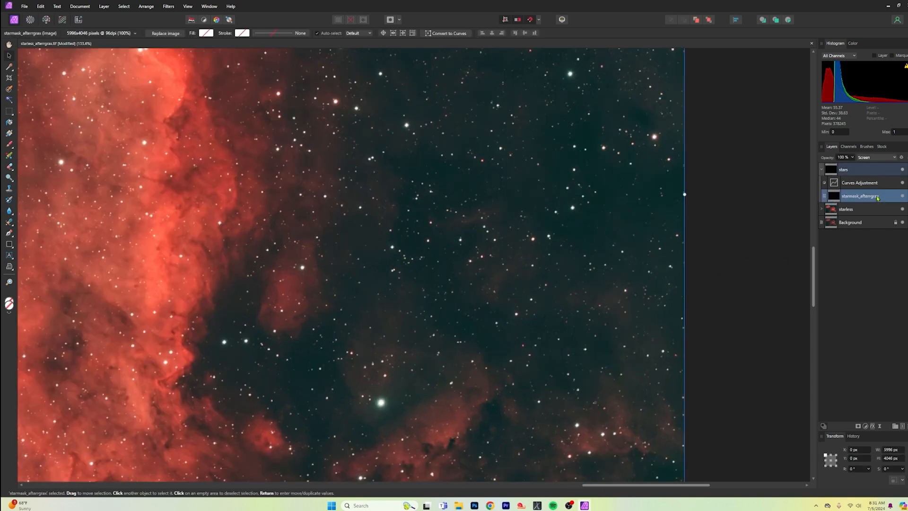
{"action": "left_click", "coordinate": [865, 426]}
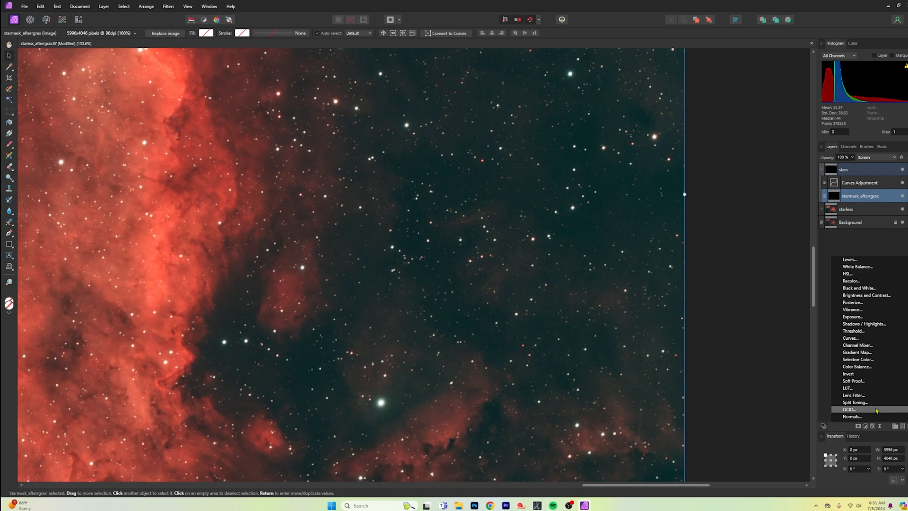
- Add a Vibrance adjustment to the stars, test the slider, leave vibrance 0% and saturation 20%
{"action": "left_click", "coordinate": [870, 311]}
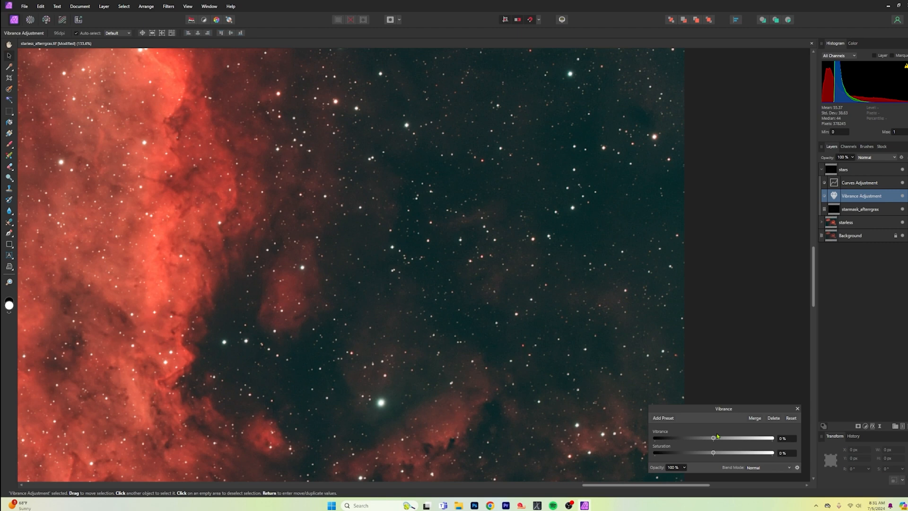
{"action": "scroll", "coordinate": [589, 335], "scroll_direction": "up", "scroll_amount": 2}
{"action": "scroll", "coordinate": [568, 320], "scroll_direction": "up", "scroll_amount": 2}
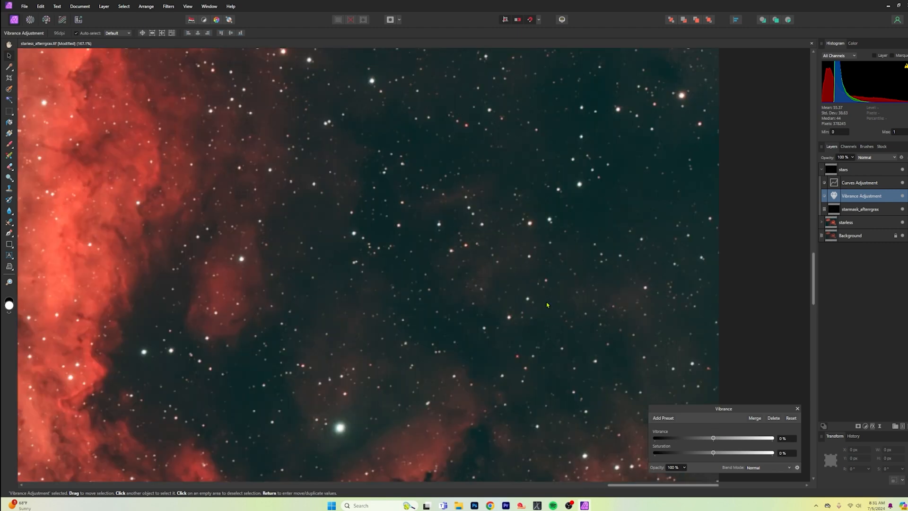
{"action": "scroll", "coordinate": [547, 305], "scroll_direction": "up", "scroll_amount": 1}
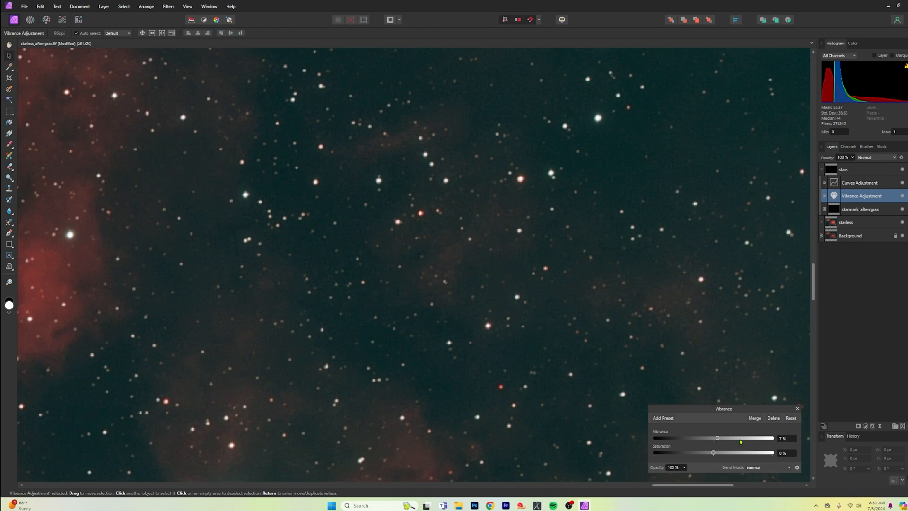
{"action": "left_click_drag", "start_coordinate": [713, 441], "coordinate": [774, 440]}
{"action": "left_click_drag", "start_coordinate": [774, 441], "coordinate": [653, 438]}
{"action": "mouse_move", "coordinate": [655, 438]}
{"action": "left_mouse_down"}
{"action": "mouse_move", "coordinate": [713, 438]}
{"action": "mouse_move", "coordinate": [733, 457]}
{"action": "mouse_move", "coordinate": [699, 459]}
{"action": "mouse_move", "coordinate": [725, 455]}
{"action": "left_mouse_up"}
{"action": "left_click", "coordinate": [798, 408]}
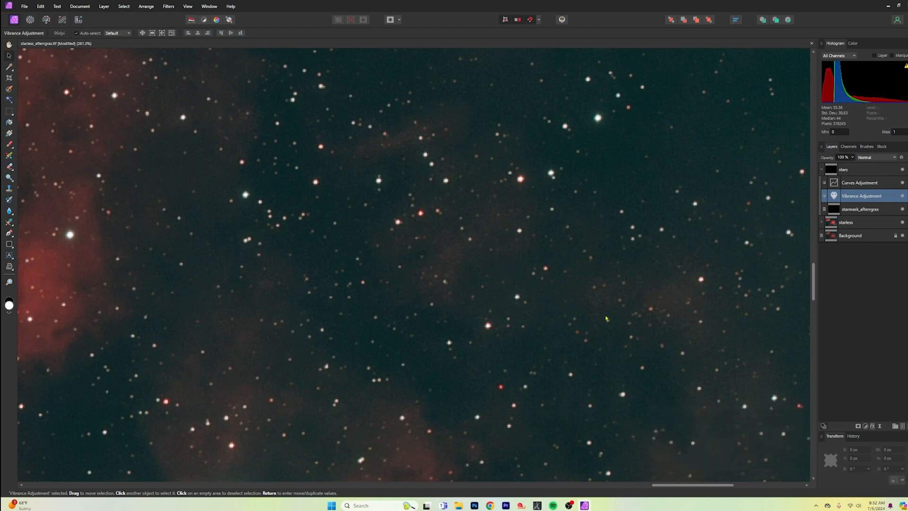
{"action": "scroll", "coordinate": [607, 318], "scroll_direction": "down", "scroll_amount": 1}
{"action": "scroll", "coordinate": [607, 319], "scroll_direction": "up", "scroll_amount": 3}
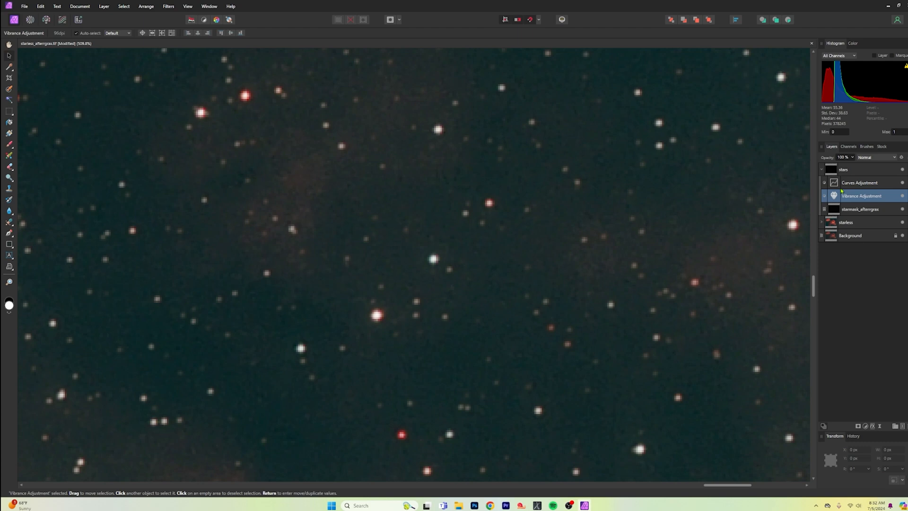
- Reopen the stars' Curves and pull a midpoint further down to darken the stars more
{"action": "left_click", "coordinate": [857, 183]}
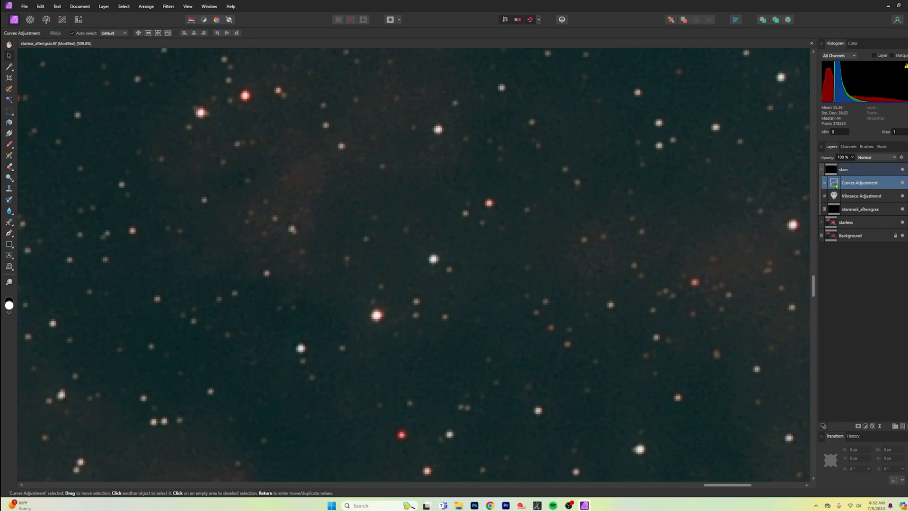
{"action": "double_click", "coordinate": [834, 183]}
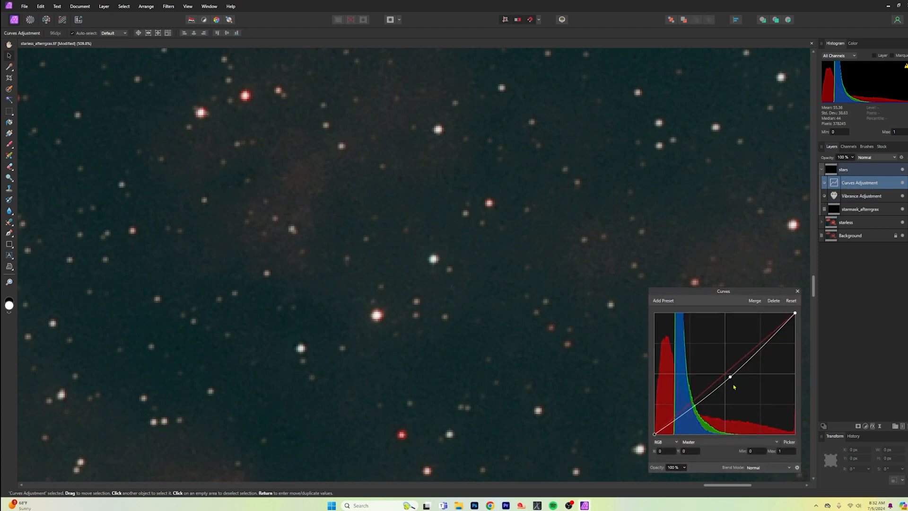
{"action": "left_click", "coordinate": [730, 377]}
{"action": "mouse_move", "coordinate": [730, 376]}
{"action": "left_mouse_down"}
{"action": "mouse_move", "coordinate": [750, 385]}
{"action": "mouse_move", "coordinate": [738, 384]}
{"action": "left_mouse_up"}
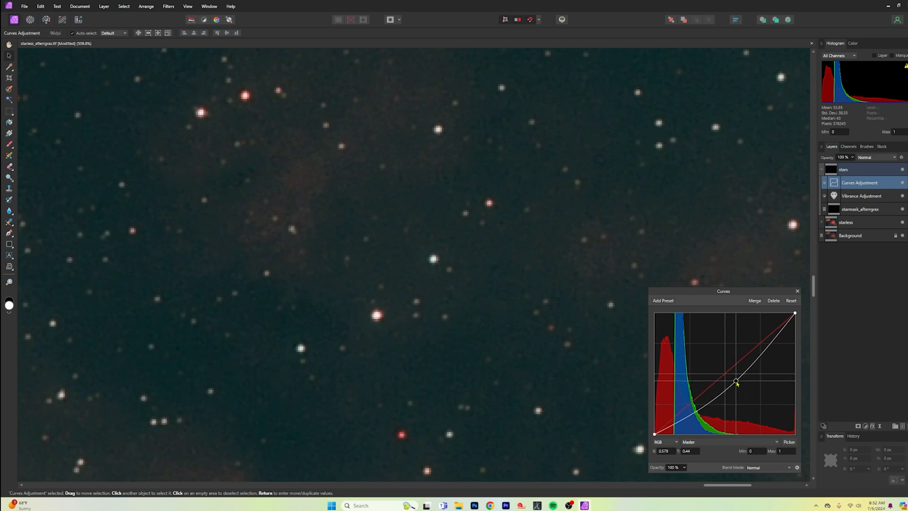
{"action": "left_click", "coordinate": [797, 291]}
{"action": "scroll", "coordinate": [522, 311], "scroll_direction": "up", "scroll_amount": 3}
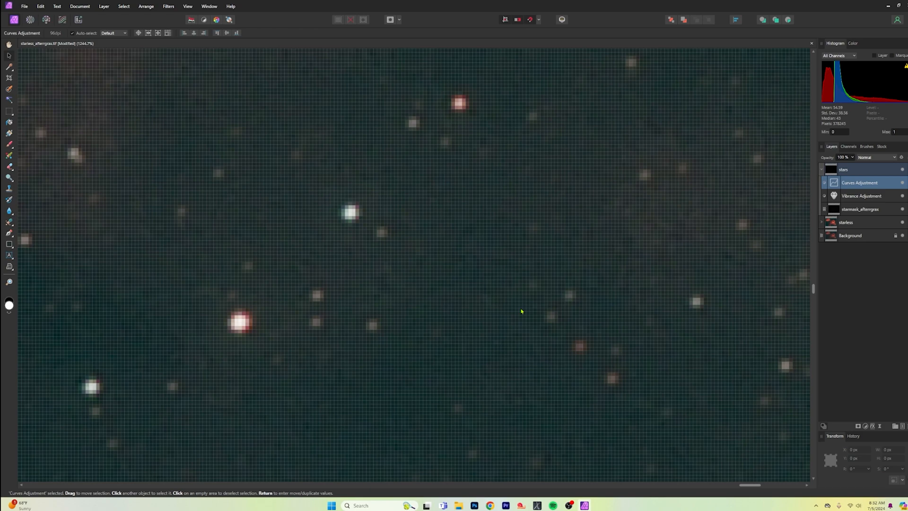
{"action": "scroll", "coordinate": [521, 310], "scroll_direction": "down", "scroll_amount": 3}
{"action": "scroll", "coordinate": [522, 310], "scroll_direction": "down", "scroll_amount": 2}
{"action": "scroll", "coordinate": [521, 311], "scroll_direction": "down", "scroll_amount": 2}
{"action": "scroll", "coordinate": [521, 312], "scroll_direction": "down", "scroll_amount": 2}
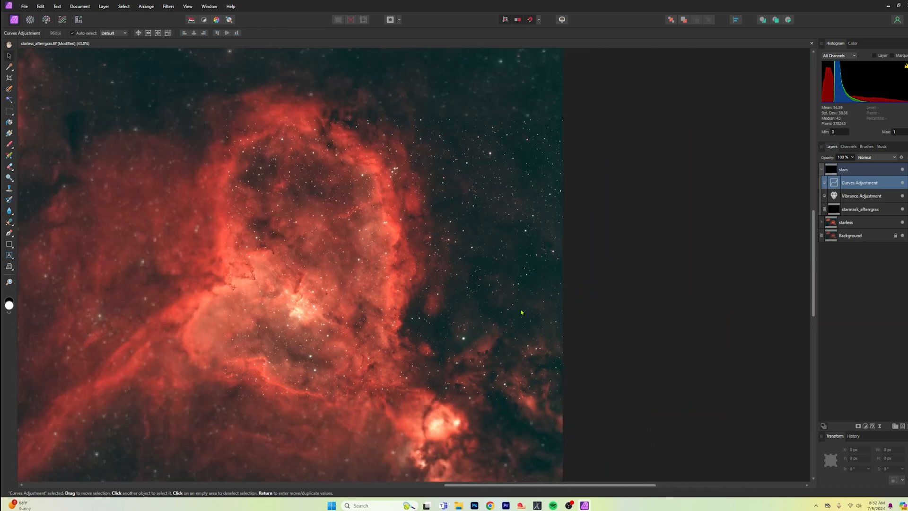
{"action": "scroll", "coordinate": [522, 311], "scroll_direction": "down", "scroll_amount": 1}
{"action": "scroll", "coordinate": [522, 312], "scroll_direction": "down", "scroll_amount": 1}
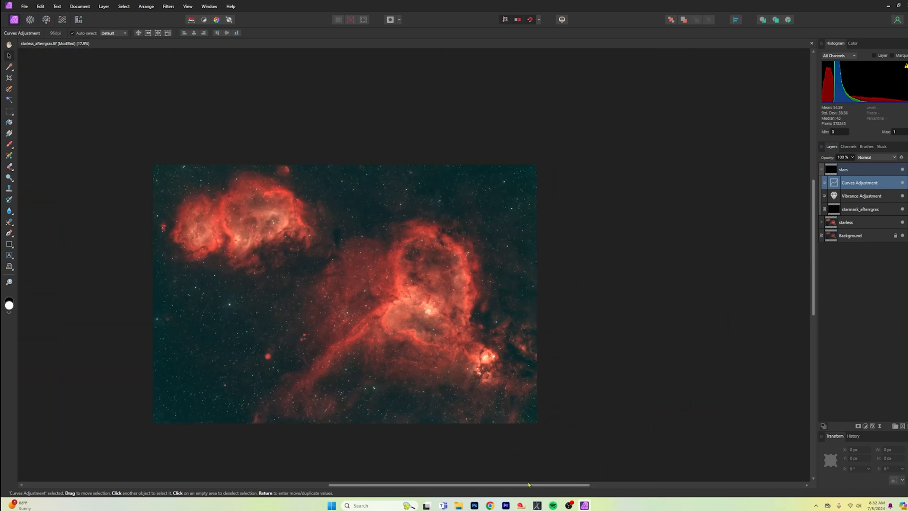
{"action": "left_click_drag", "start_coordinate": [529, 484], "coordinate": [477, 465]}
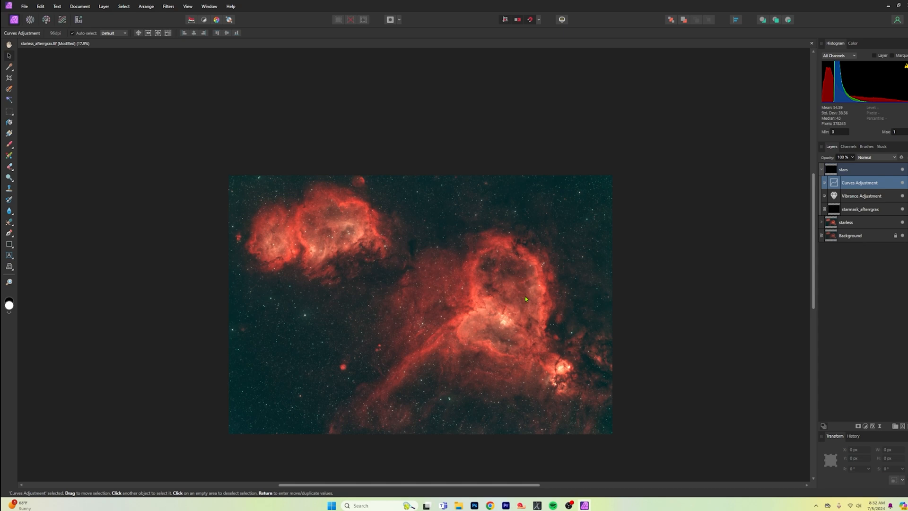
{"action": "scroll", "coordinate": [552, 294], "scroll_direction": "down", "scroll_amount": 2}
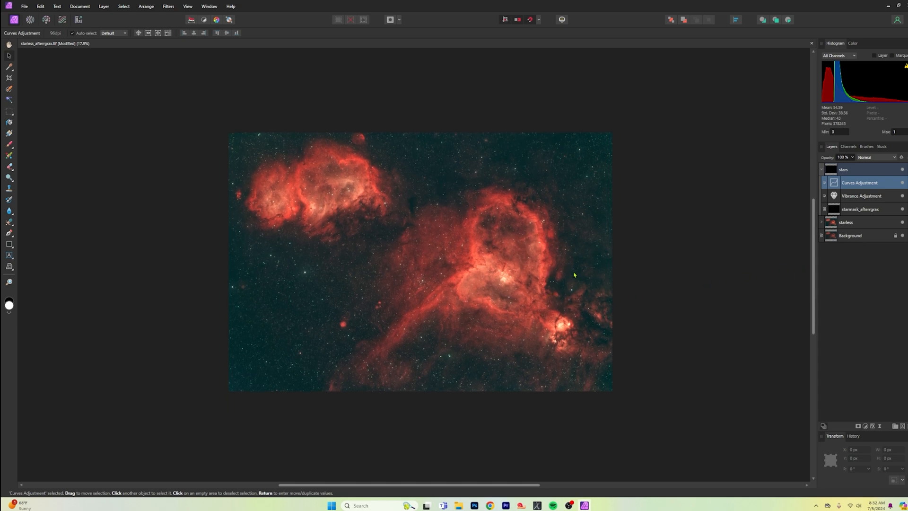
{"action": "scroll", "coordinate": [574, 275], "scroll_direction": "up", "scroll_amount": 1}
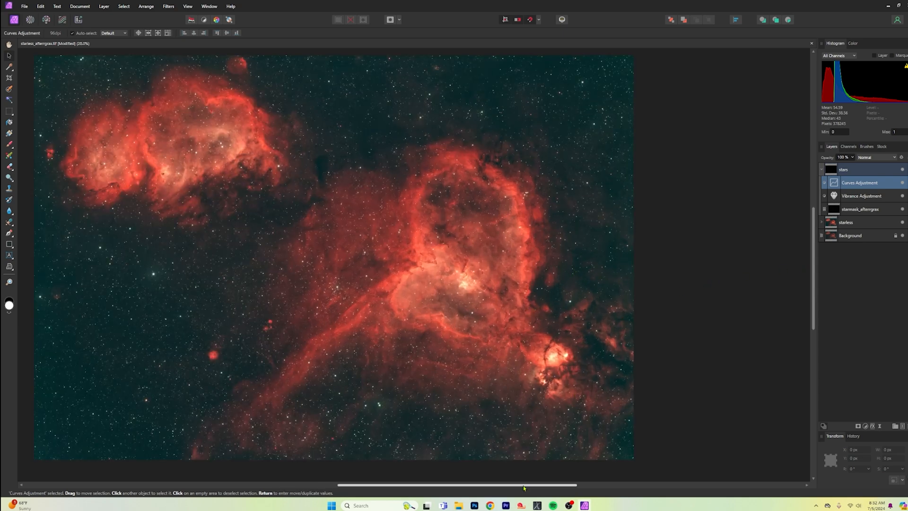
{"action": "left_click_drag", "start_coordinate": [560, 484], "coordinate": [535, 484]}
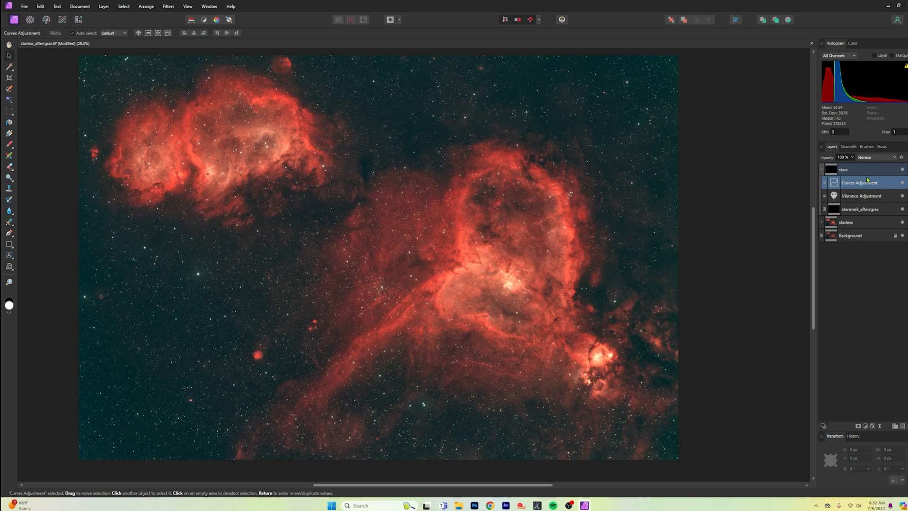
- Collapse the stars group, expand starless and select its Background layer
{"action": "left_click", "coordinate": [821, 171]}
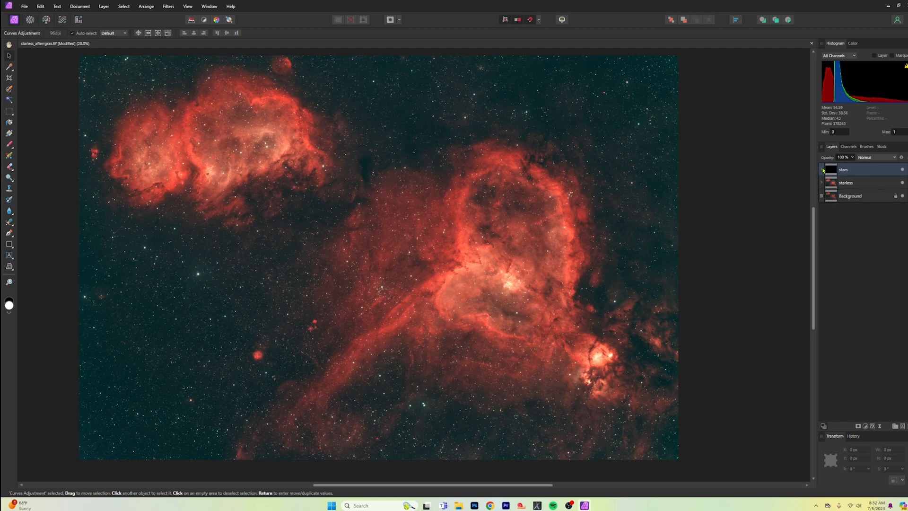
{"action": "left_click", "coordinate": [822, 183]}
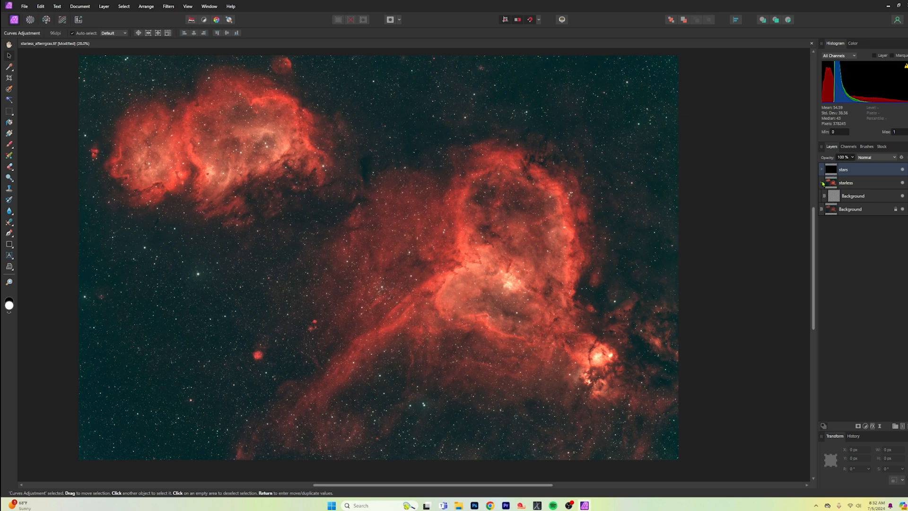
{"action": "left_click", "coordinate": [861, 198]}
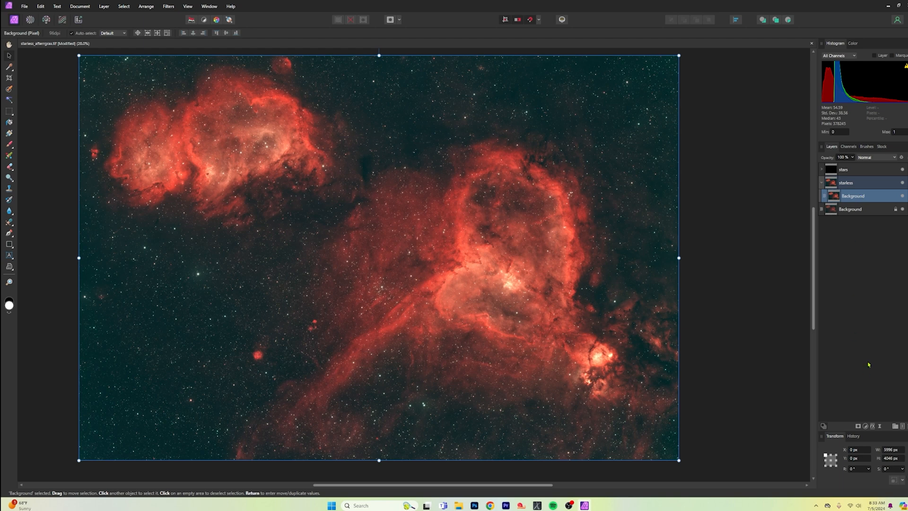
- Add a Curves adjustment above that Background layer, curve left straight
{"action": "left_click", "coordinate": [865, 425]}
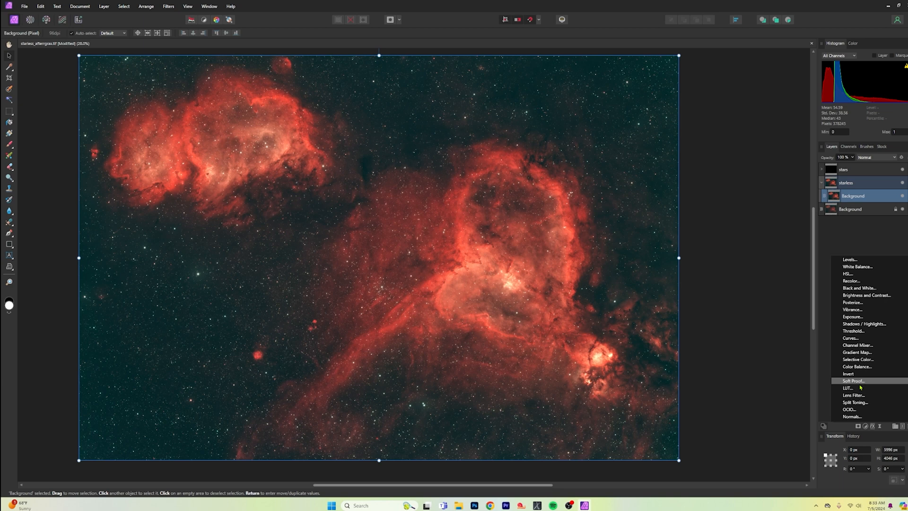
{"action": "left_click", "coordinate": [879, 341]}
{"action": "left_click", "coordinate": [800, 292]}
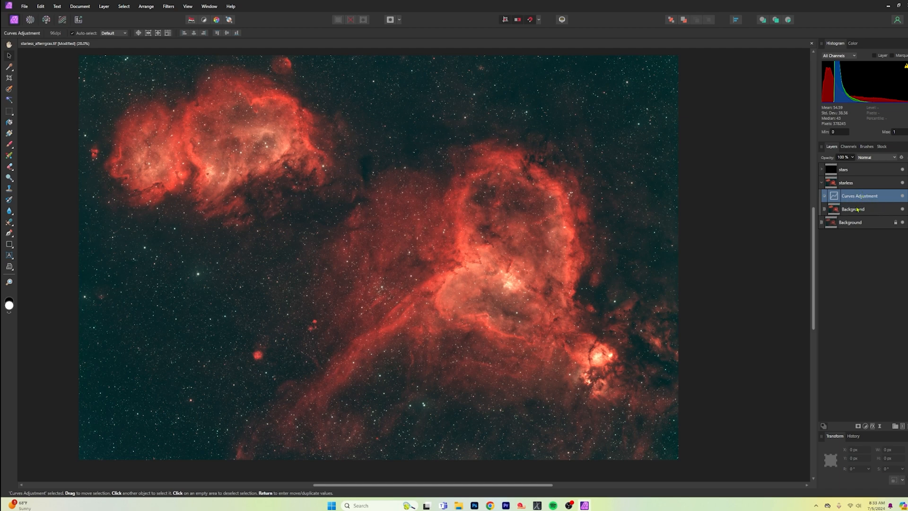
{"action": "double_click", "coordinate": [833, 196]}
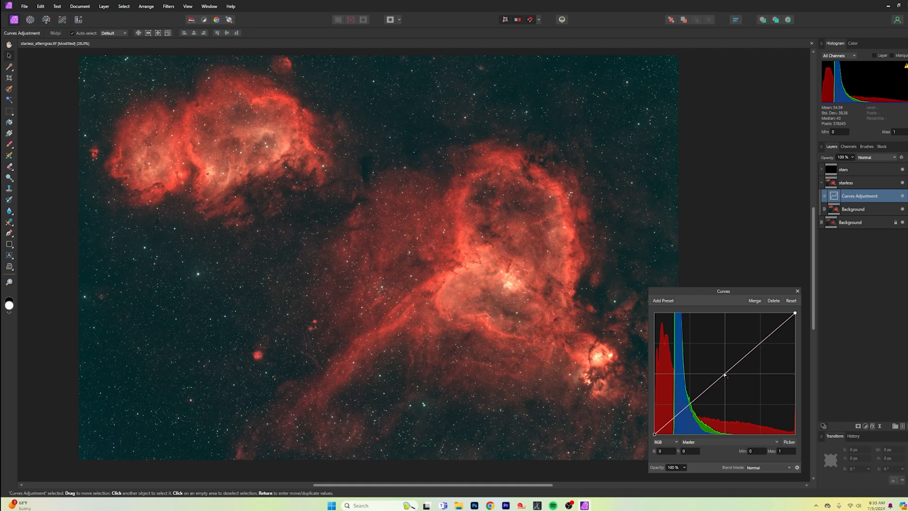
{"action": "left_click_drag", "start_coordinate": [725, 374], "coordinate": [727, 383]}
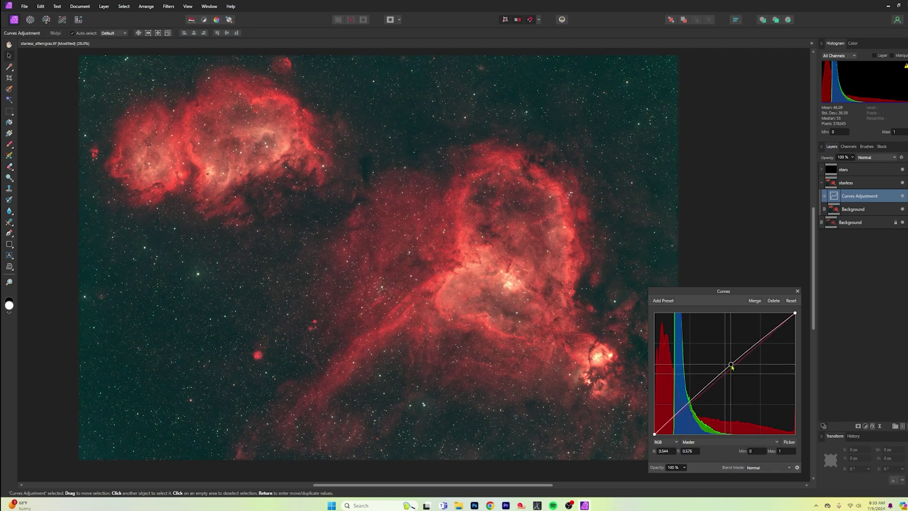
{"action": "left_click_drag", "start_coordinate": [727, 382], "coordinate": [726, 373]}
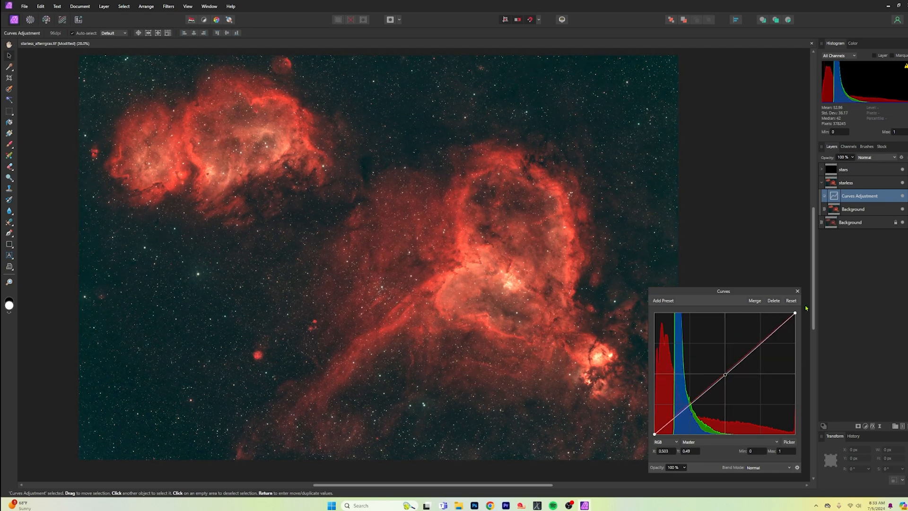
{"action": "mouse_move", "coordinate": [901, 183]}
{"action": "left_click", "coordinate": [903, 170]}
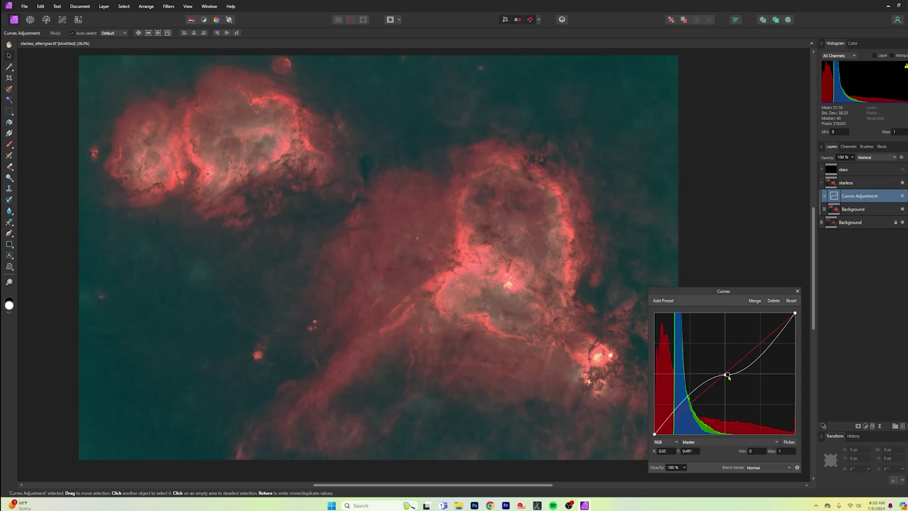
{"action": "left_click_drag", "start_coordinate": [725, 374], "coordinate": [728, 368]}
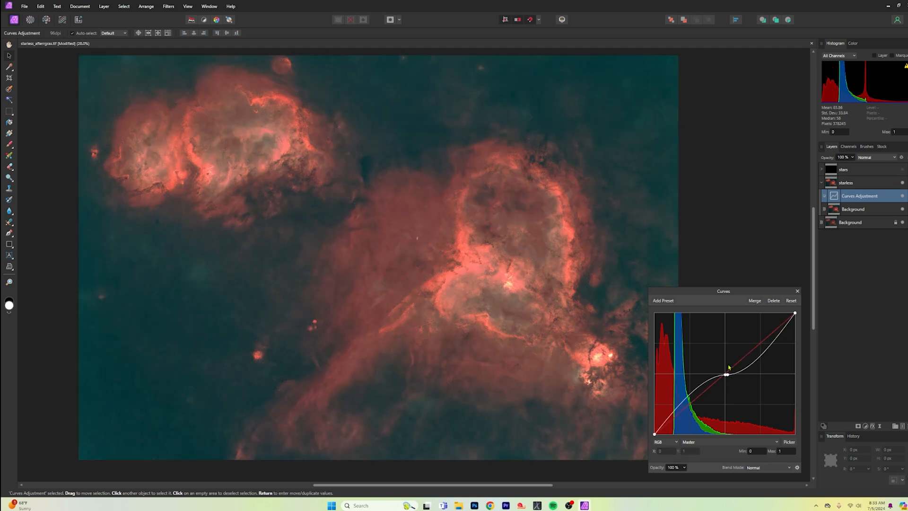
{"action": "left_click", "coordinate": [791, 301]}
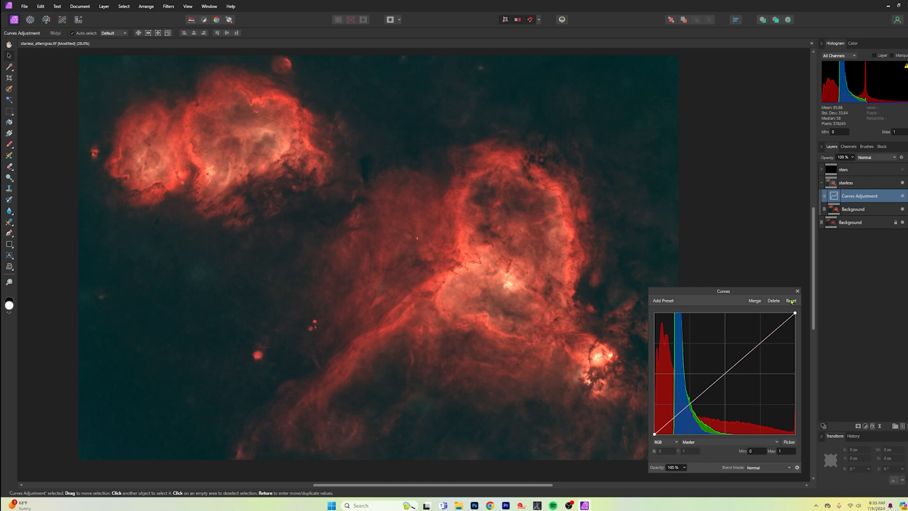
{"action": "left_click", "coordinate": [797, 291]}
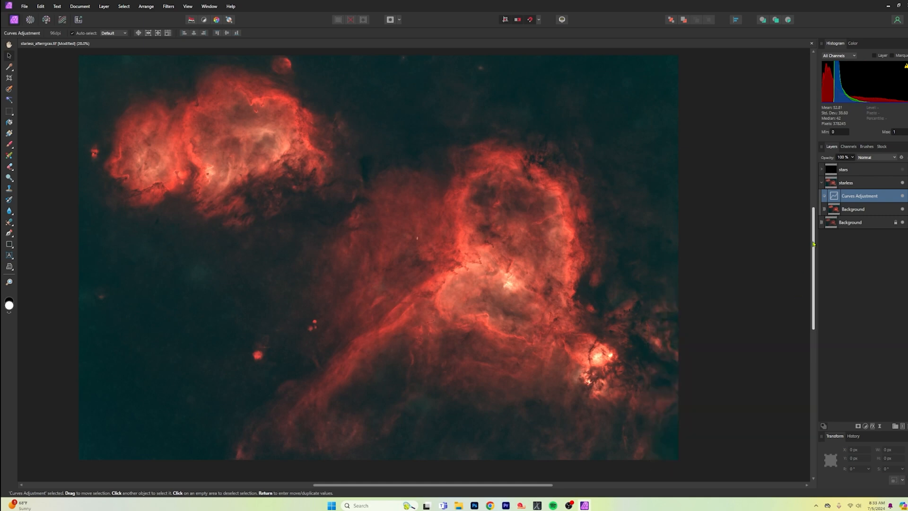
{"action": "left_click", "coordinate": [903, 170]}
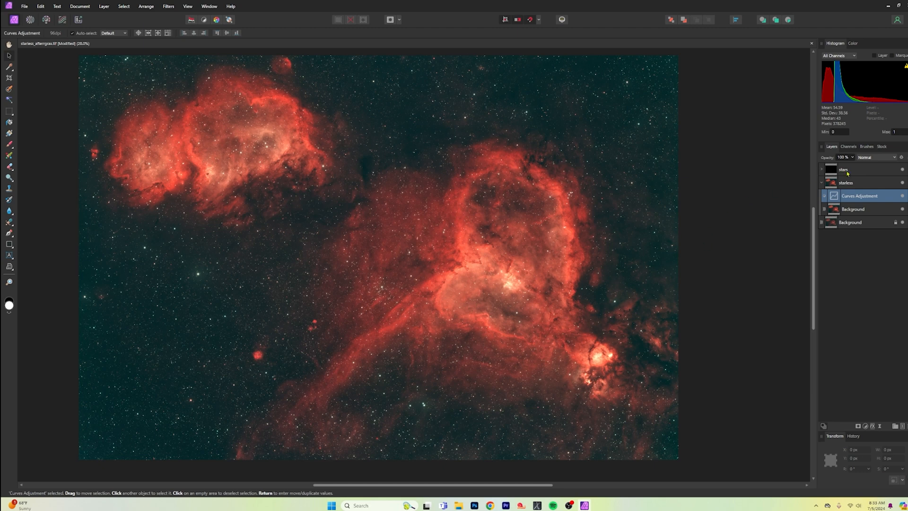
- Add a default Levels adjustment and move it to the top of the layer stack
{"action": "left_click", "coordinate": [821, 184]}
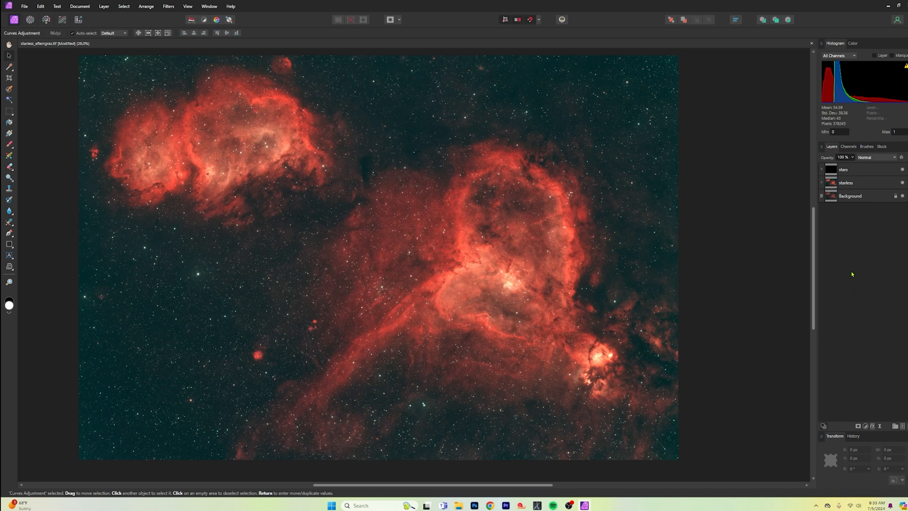
{"action": "left_click", "coordinate": [865, 426]}
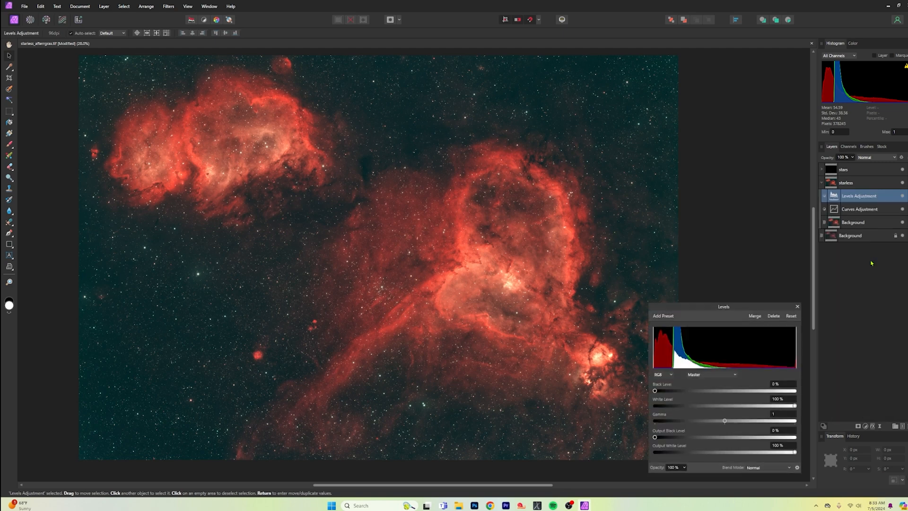
{"action": "left_click", "coordinate": [797, 307]}
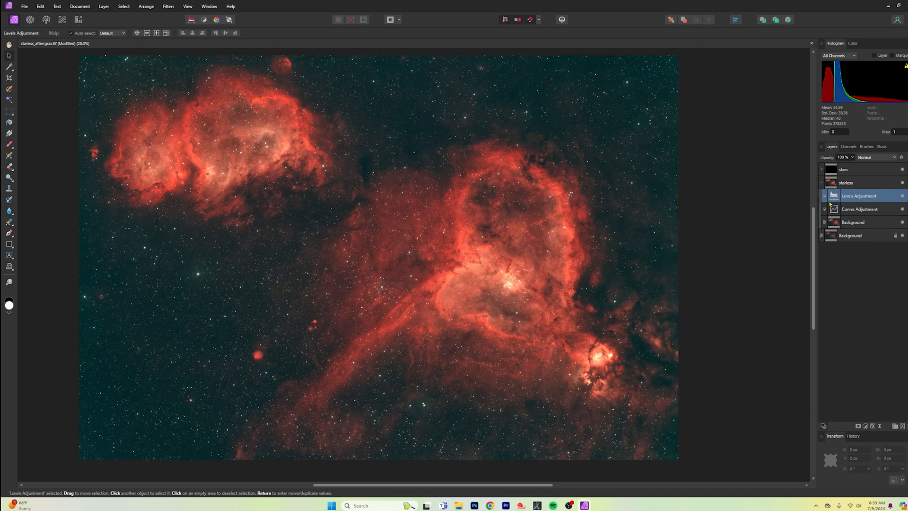
{"action": "left_click_drag", "start_coordinate": [857, 196], "coordinate": [854, 166]}
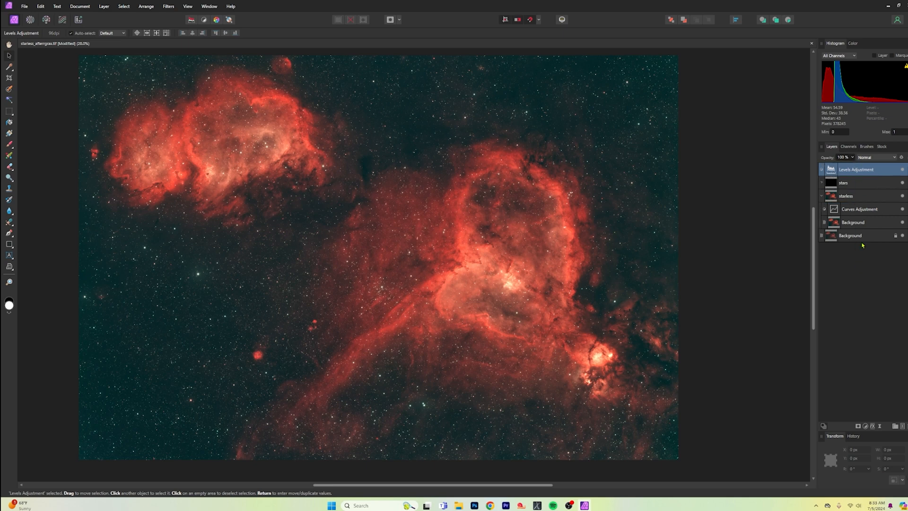
- Experiment with the Master channel's white level in the Levels adjustment, then leave it
{"action": "left_click", "coordinate": [831, 170]}
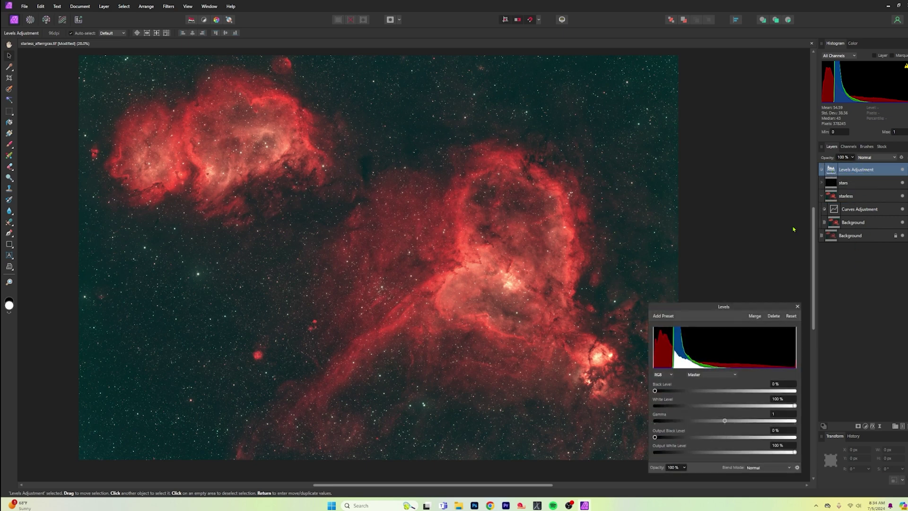
{"action": "left_click", "coordinate": [736, 376]}
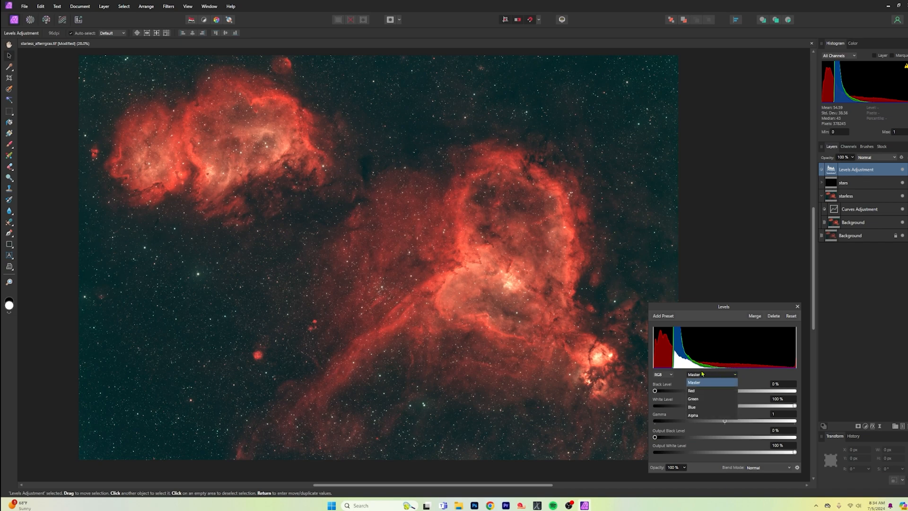
{"action": "left_click", "coordinate": [721, 376]}
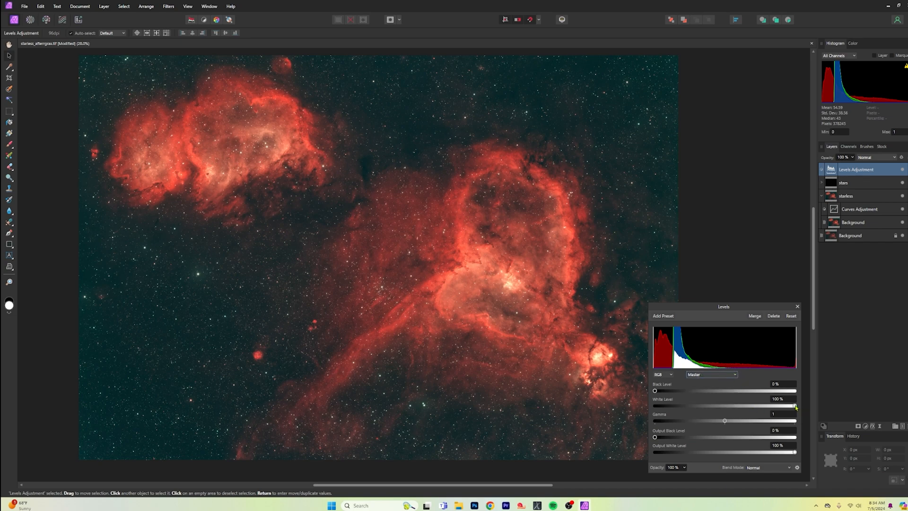
{"action": "mouse_move", "coordinate": [795, 407]}
{"action": "left_mouse_down"}
{"action": "mouse_move", "coordinate": [733, 407]}
{"action": "mouse_move", "coordinate": [794, 407]}
{"action": "left_mouse_up"}
{"action": "left_click", "coordinate": [797, 306]}
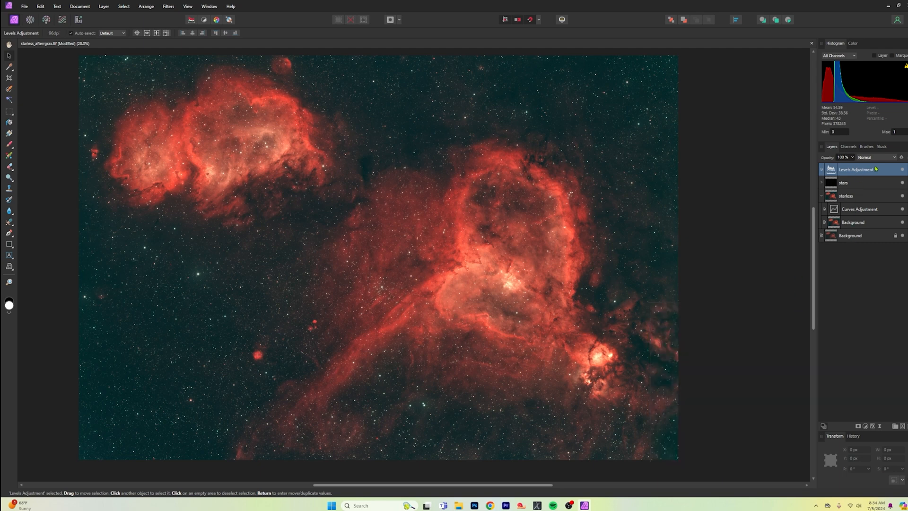
- Set the Levels adjustment's Blue channel black level to 2%
{"action": "double_click", "coordinate": [830, 169]}
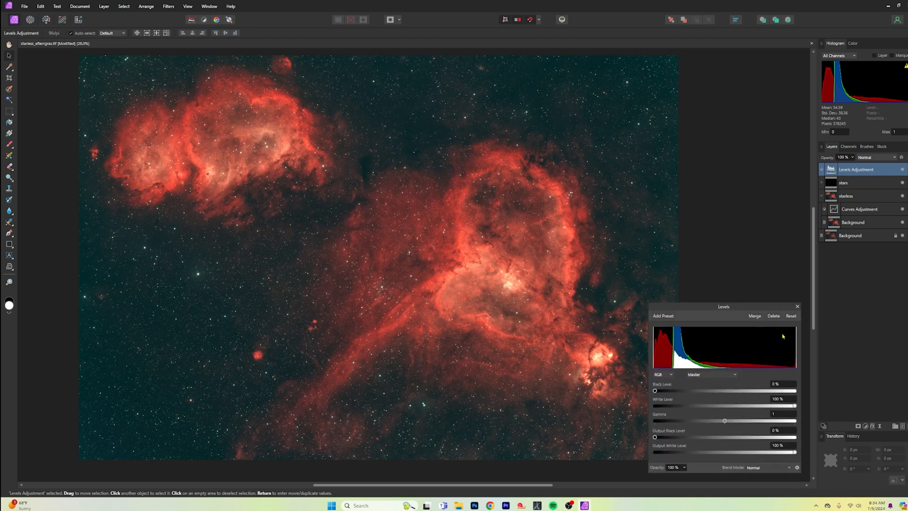
{"action": "left_click", "coordinate": [732, 375]}
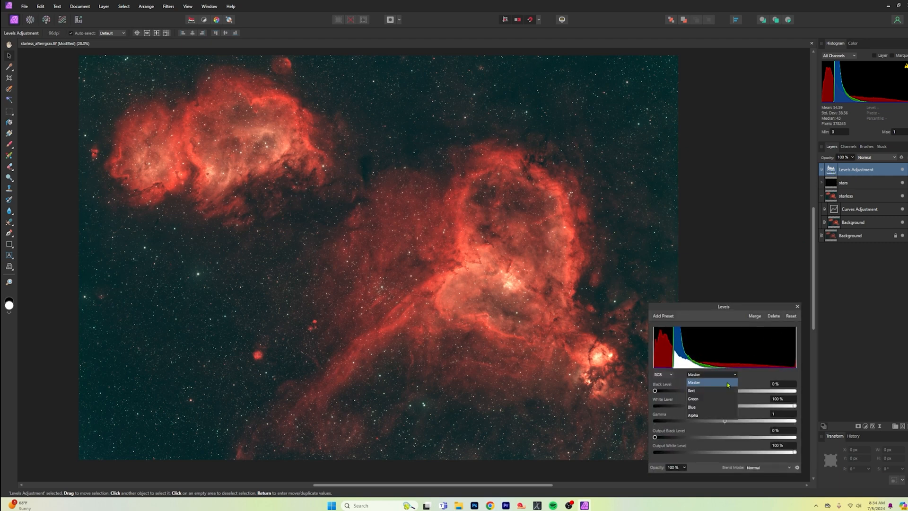
{"action": "left_click", "coordinate": [718, 407]}
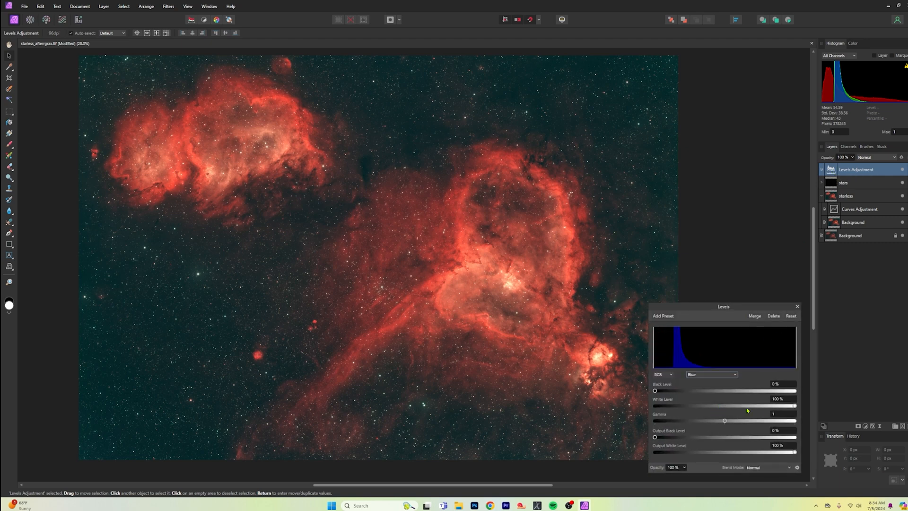
{"action": "mouse_move", "coordinate": [795, 406]}
{"action": "left_mouse_down"}
{"action": "mouse_move", "coordinate": [782, 405]}
{"action": "mouse_move", "coordinate": [798, 406]}
{"action": "left_mouse_up"}
{"action": "left_click_drag", "start_coordinate": [654, 392], "coordinate": [655, 393]}
{"action": "left_click_drag", "start_coordinate": [656, 391], "coordinate": [658, 392]}
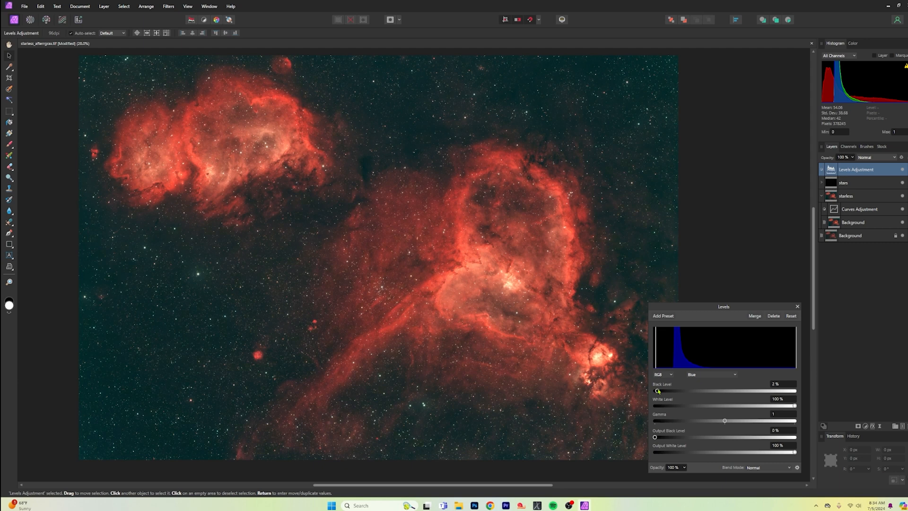
{"action": "left_click", "coordinate": [796, 307]}
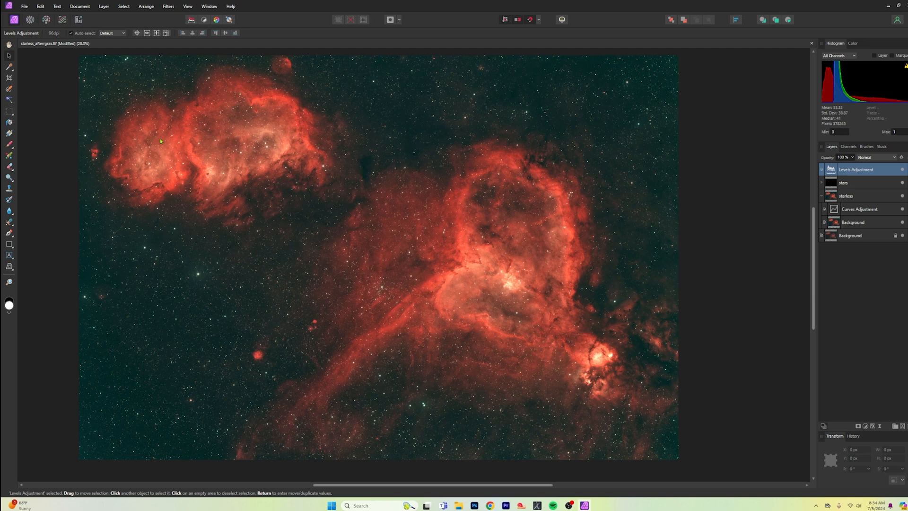
- Start Save As from the File menu for the finished composite
{"action": "left_click", "coordinate": [24, 6]}
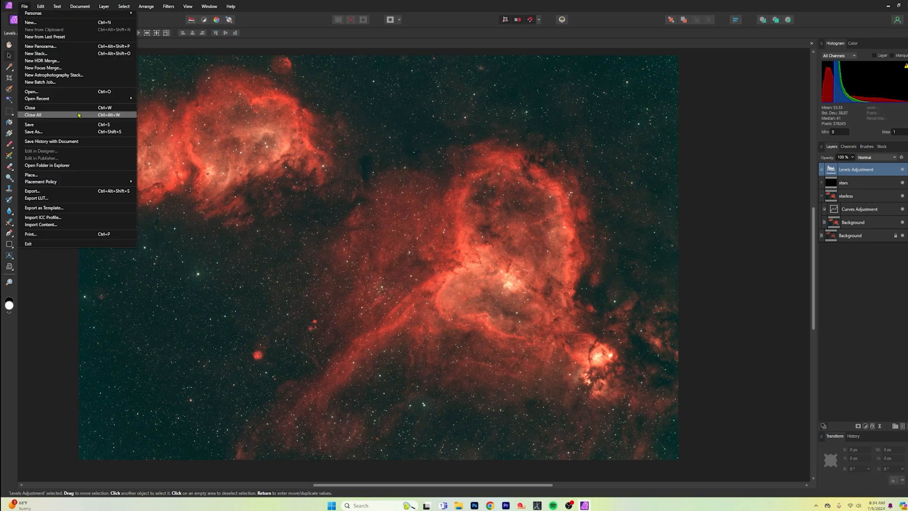
{"action": "left_click", "coordinate": [76, 132]}
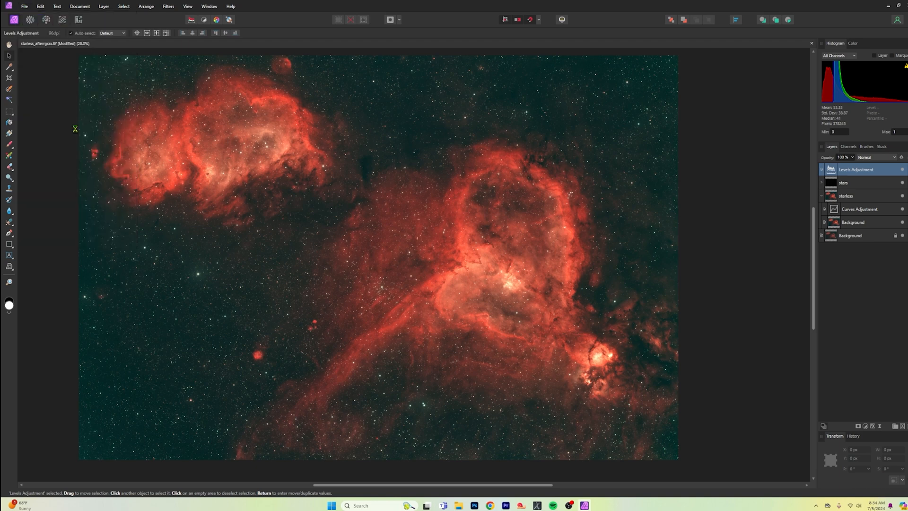